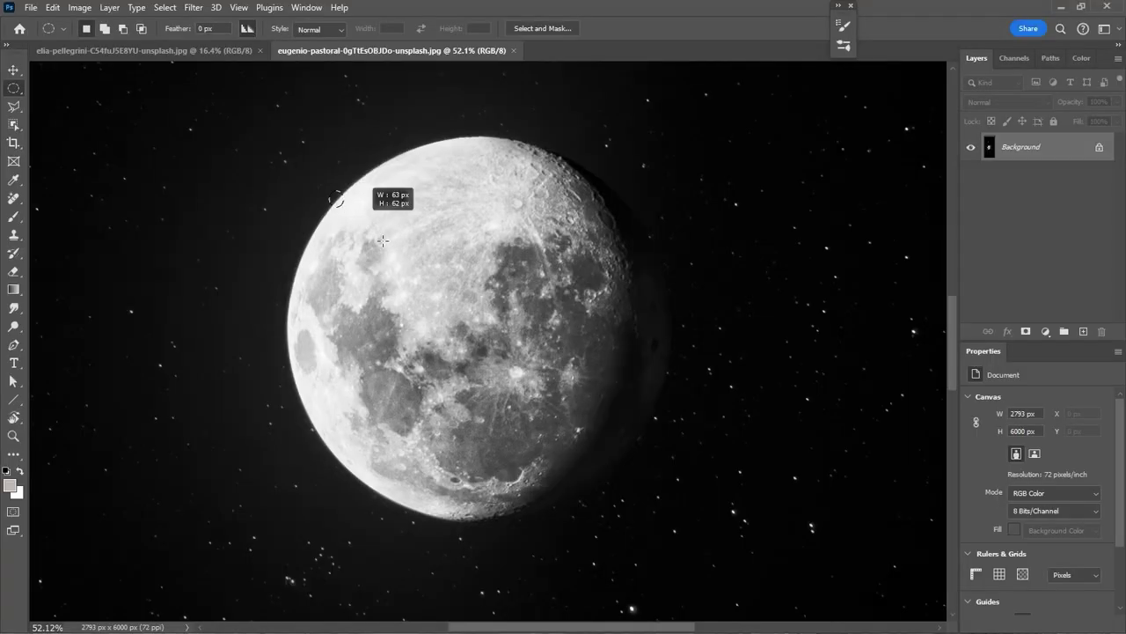
Drag an elliptical marquee over the moon, repositioning it mid-drag until it matches the outline.
left_click_drag(383, 240, 621, 427)
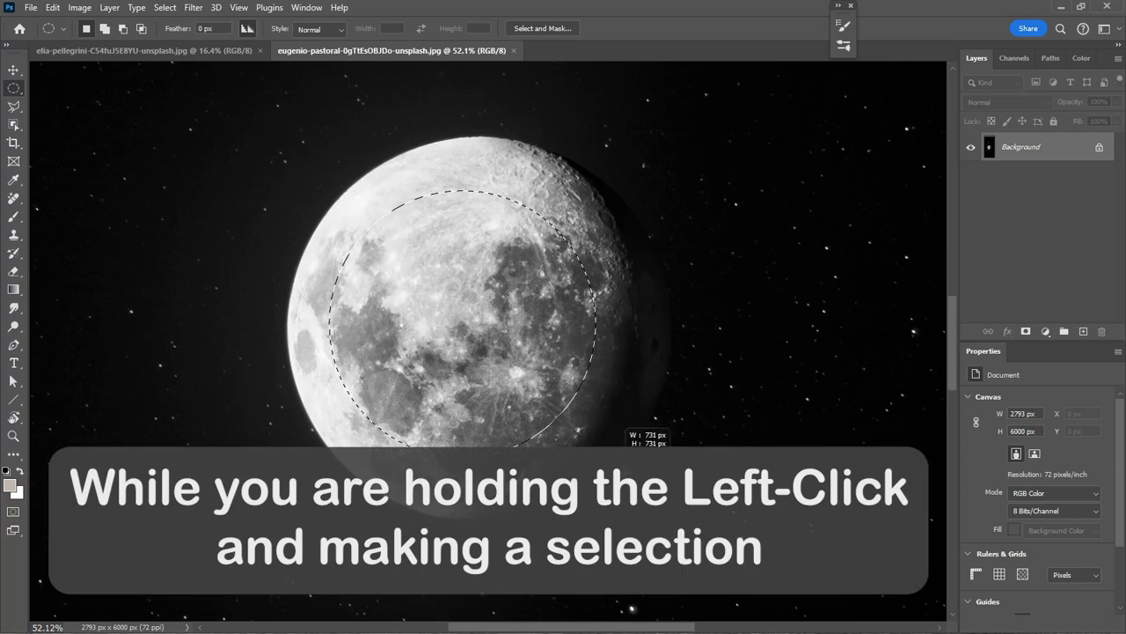
left_click_drag(622, 465, 732, 578)
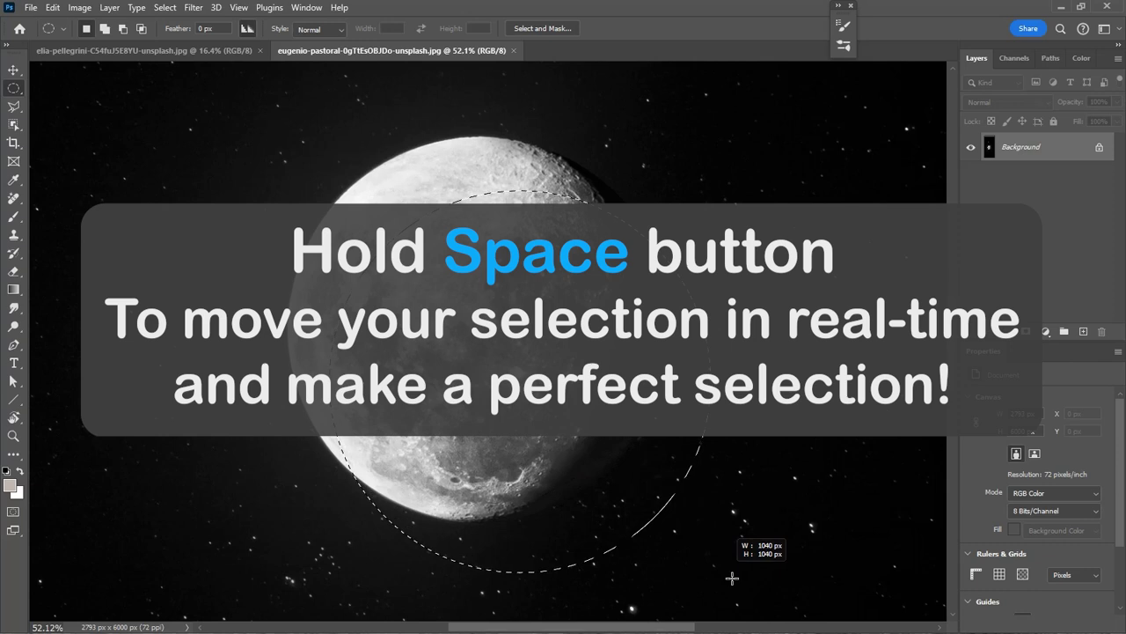
left_click_drag(732, 578, 696, 528)
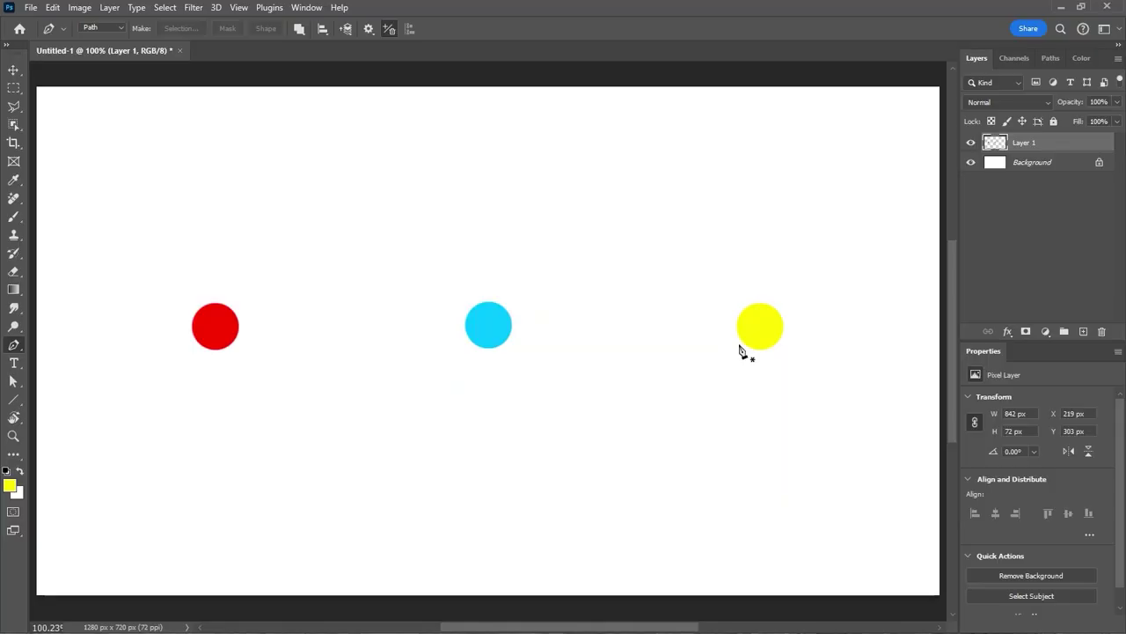
Draw a Pen path from the yellow circle's centre, curving at the red circle, with the anchor moved onto the cyan circle.
left_click(760, 326)
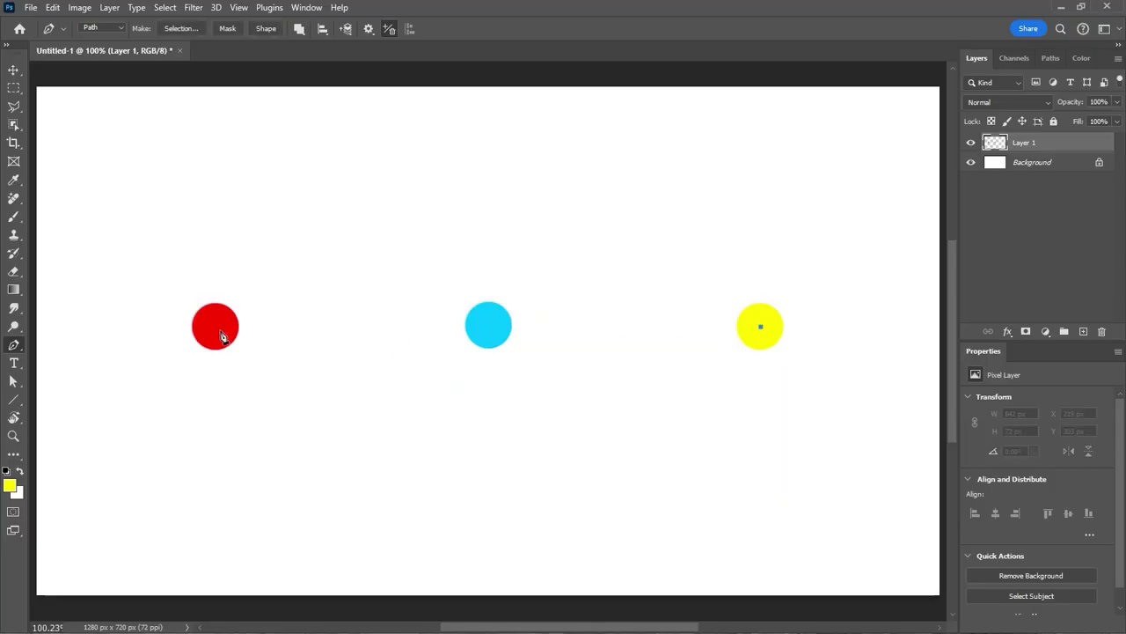
left_click_drag(214, 326, 63, 508)
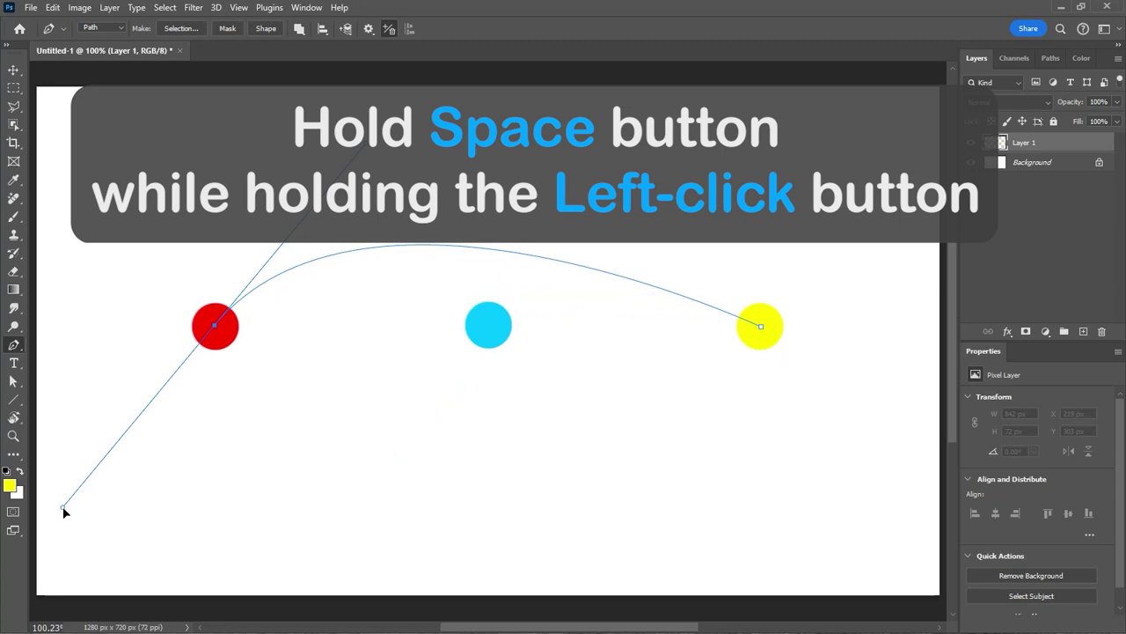
left_click_drag(62, 506, 338, 510)
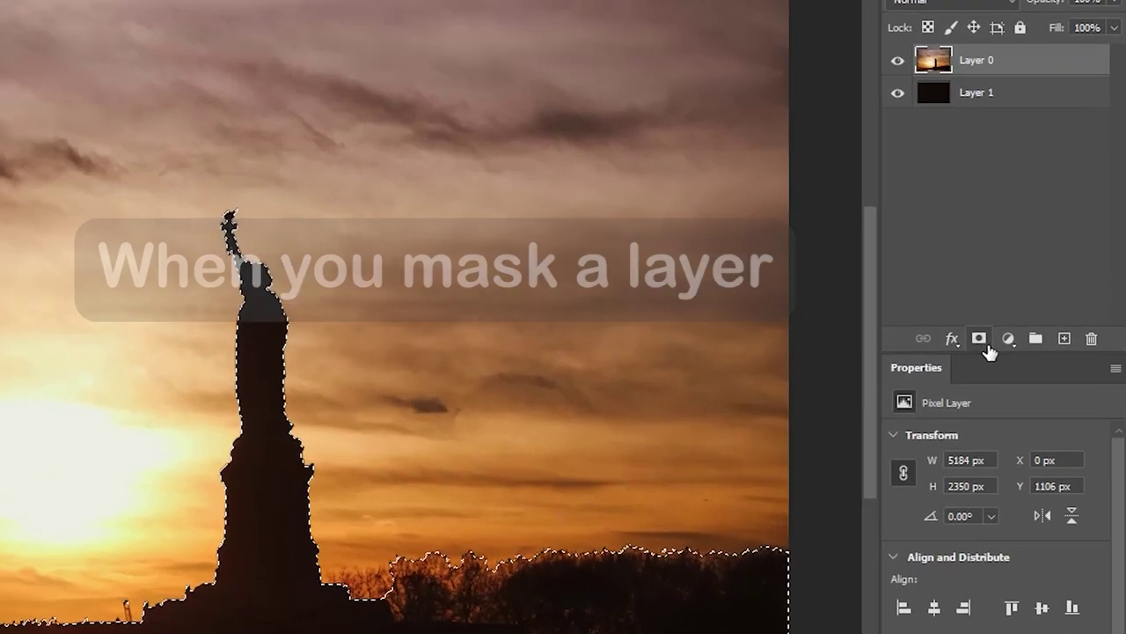
Add a layer mask to Layer 0 from the statue-and-skyline selection.
left_click(986, 345)
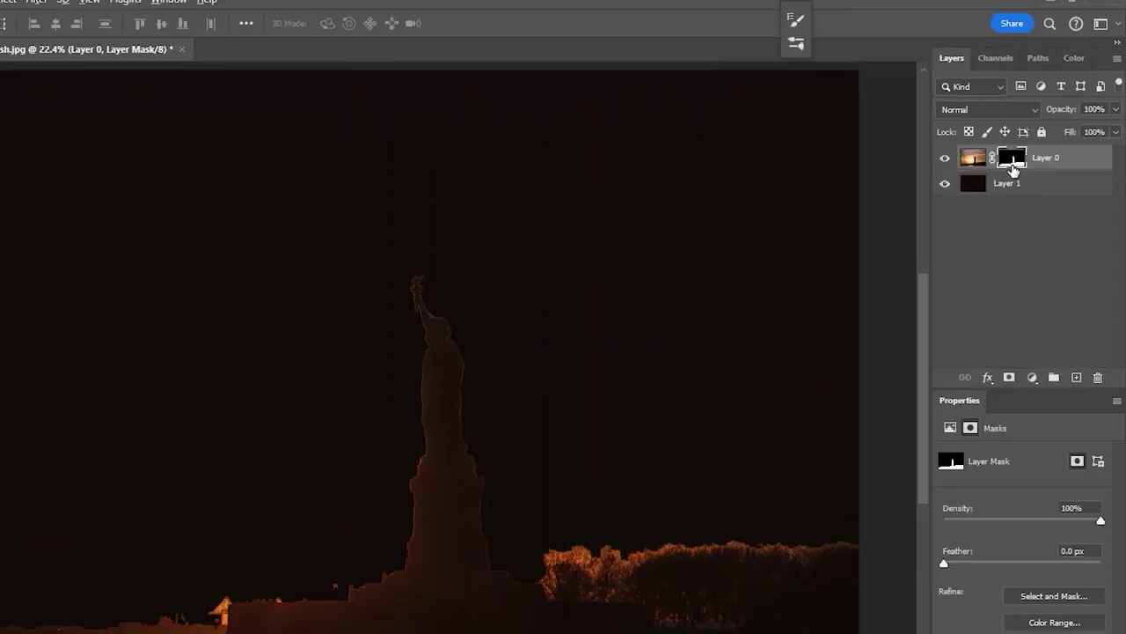
Show the Layer 0 mask on its own and zoom in along the skyline edge.
left_click(802, 347, "alt")
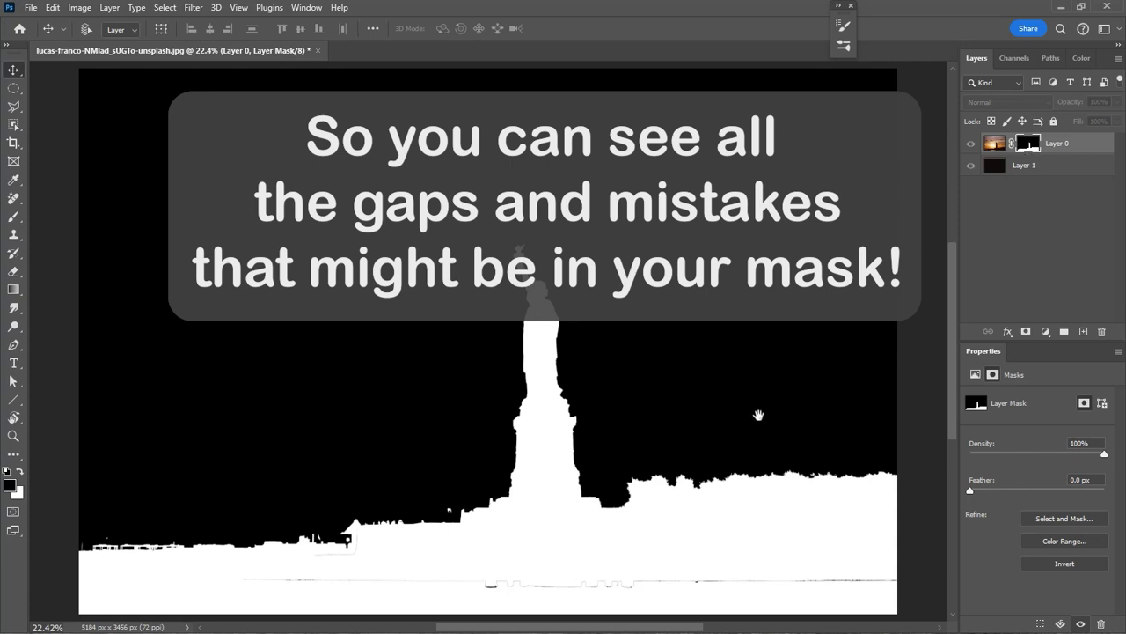
mouse_move(738, 598)
left_mouse_down()
mouse_move(829, 598)
mouse_move(859, 573)
mouse_move(406, 515)
mouse_move(282, 513)
mouse_move(626, 515)
mouse_move(812, 503)
left_mouse_up()
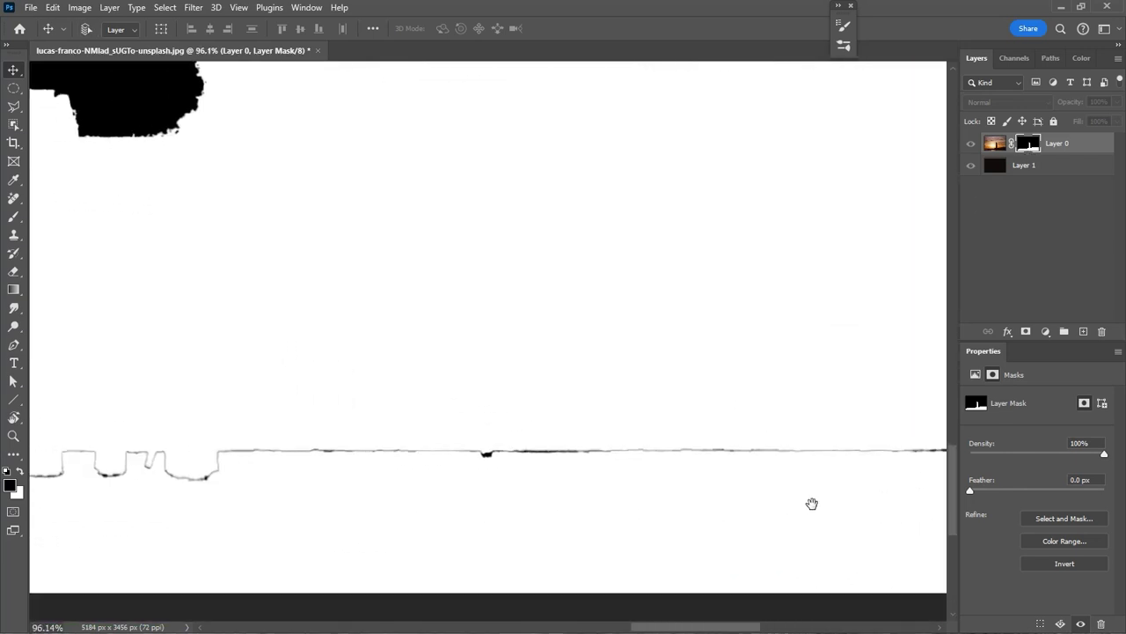
mouse_move(198, 508)
left_mouse_down()
mouse_move(813, 513)
mouse_move(40, 217)
mouse_move(597, 473)
left_mouse_up()
Brush white over the skyline gaps in the mask, then return to the photo view.
key("b")
key("x")
mouse_move(367, 487)
left_mouse_down()
mouse_move(44, 446)
mouse_move(772, 435)
mouse_move(327, 434)
mouse_move(390, 445)
mouse_move(797, 367)
mouse_move(476, 334)
mouse_move(472, 380)
left_mouse_up()
scroll(471, 380, "down", 1)
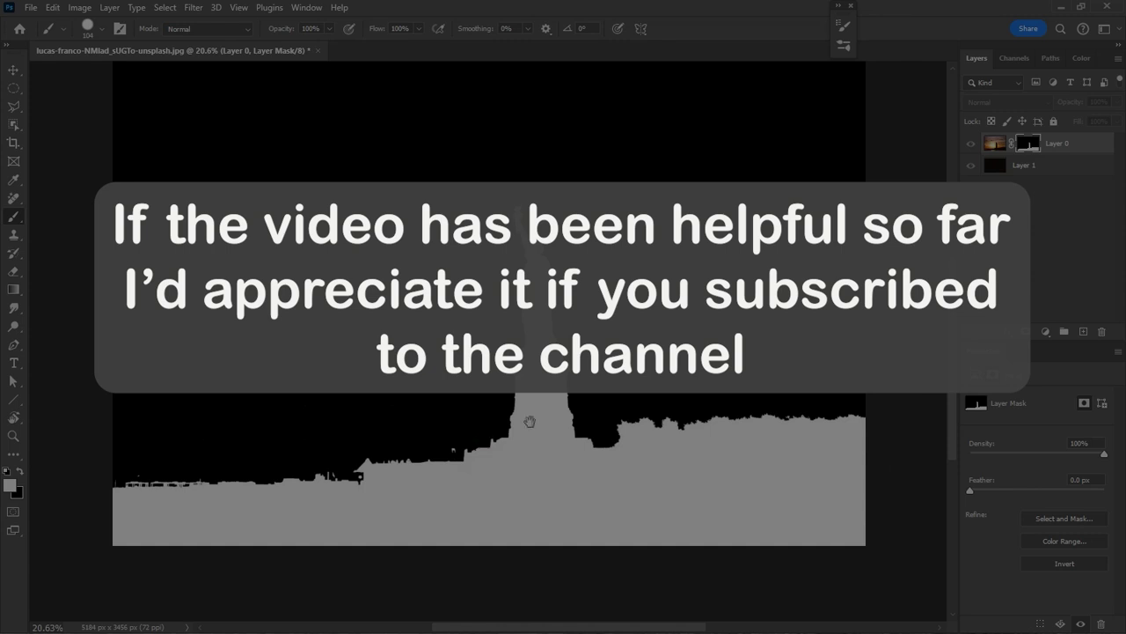
left_click(1035, 149, "alt")
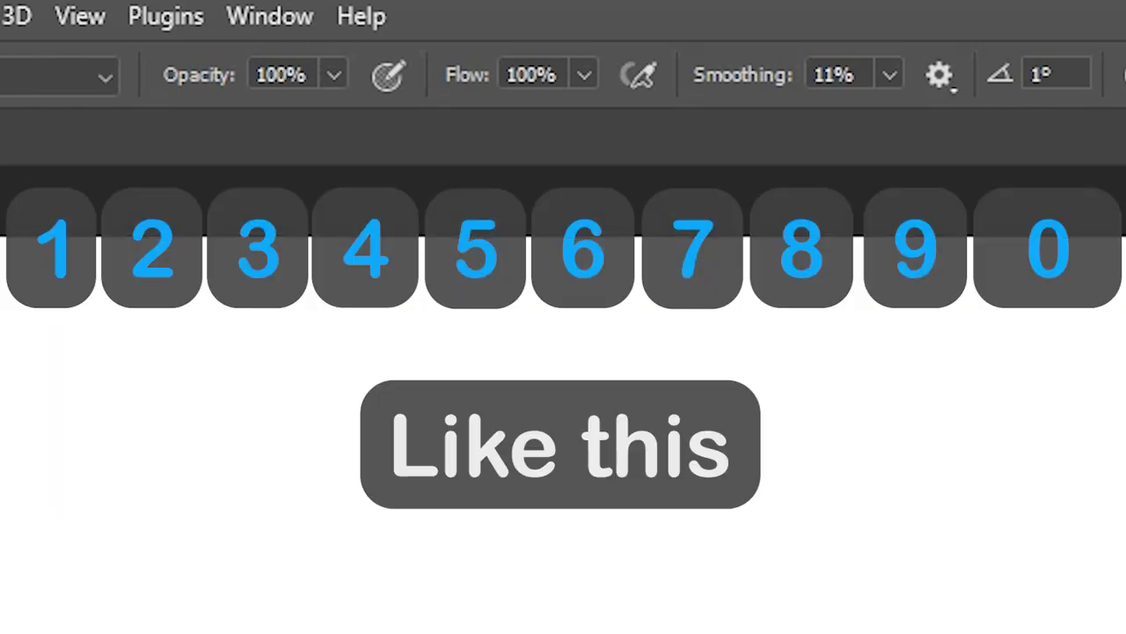
Step brush opacity from 10% to 100% with number keys, then type 1 and 4 for 14%.
key("1")
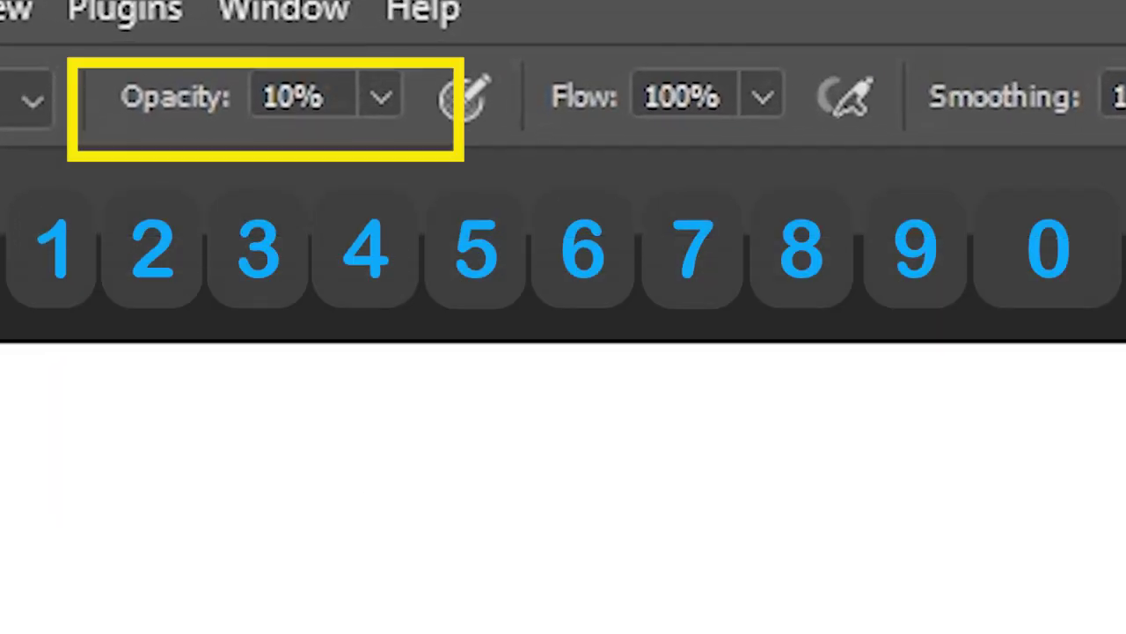
key("2")
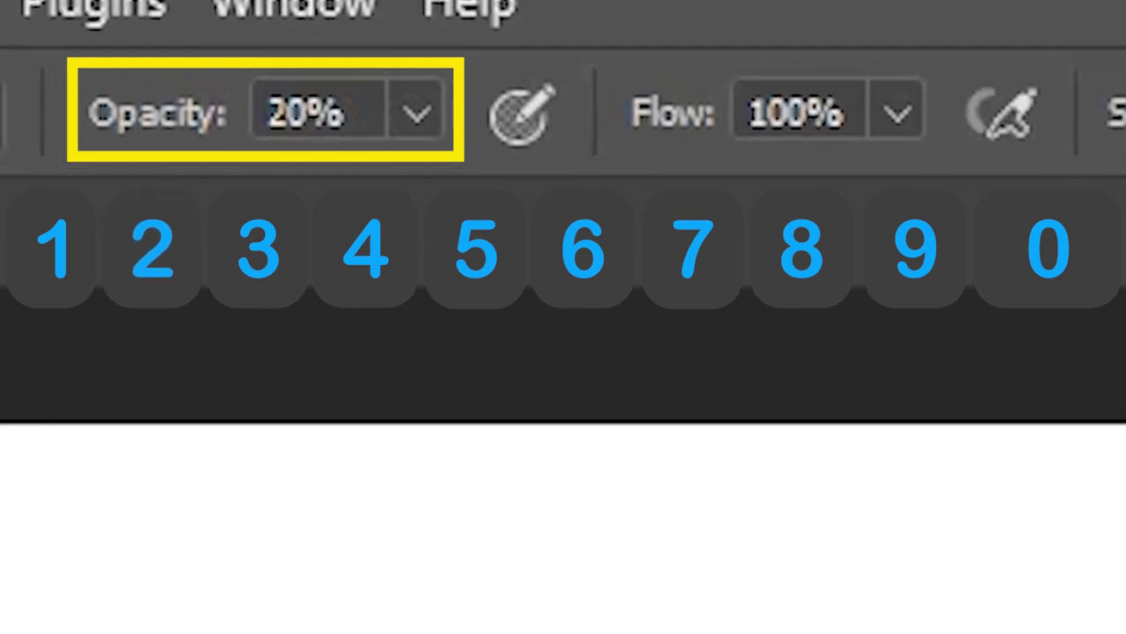
key("3")
key("4")
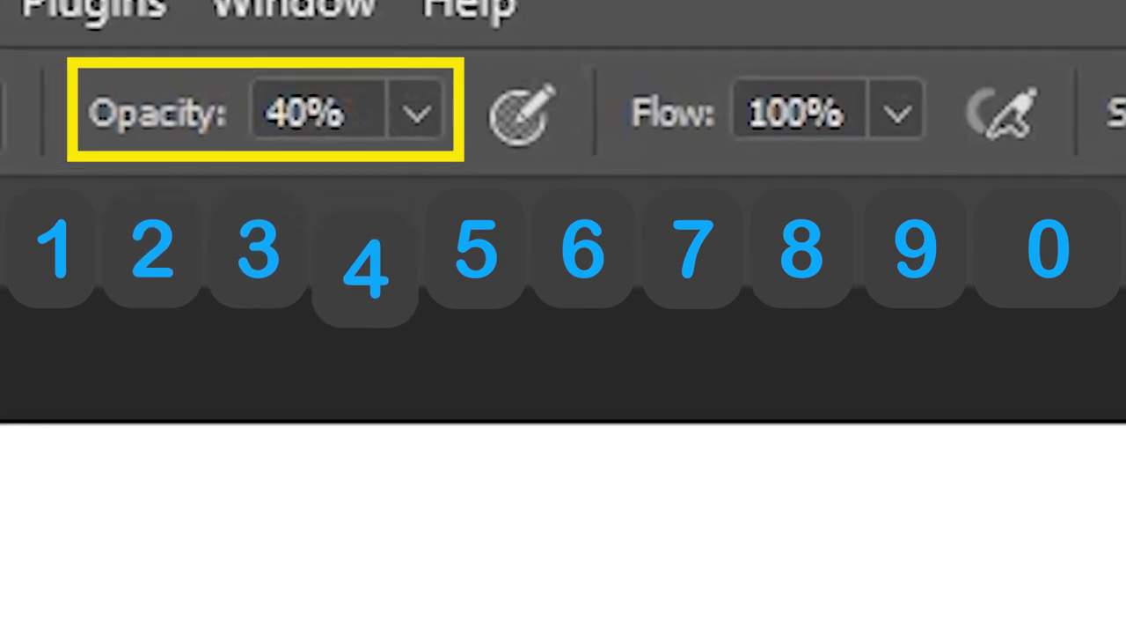
key("5")
key("6")
key("7")
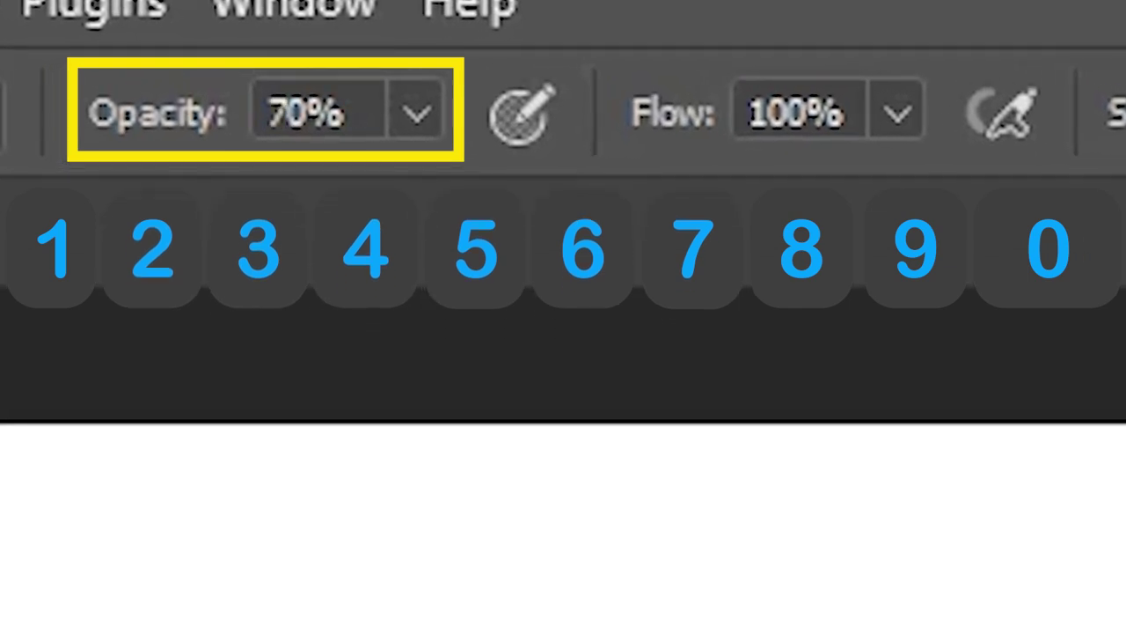
key("8")
key("9")
key("0")
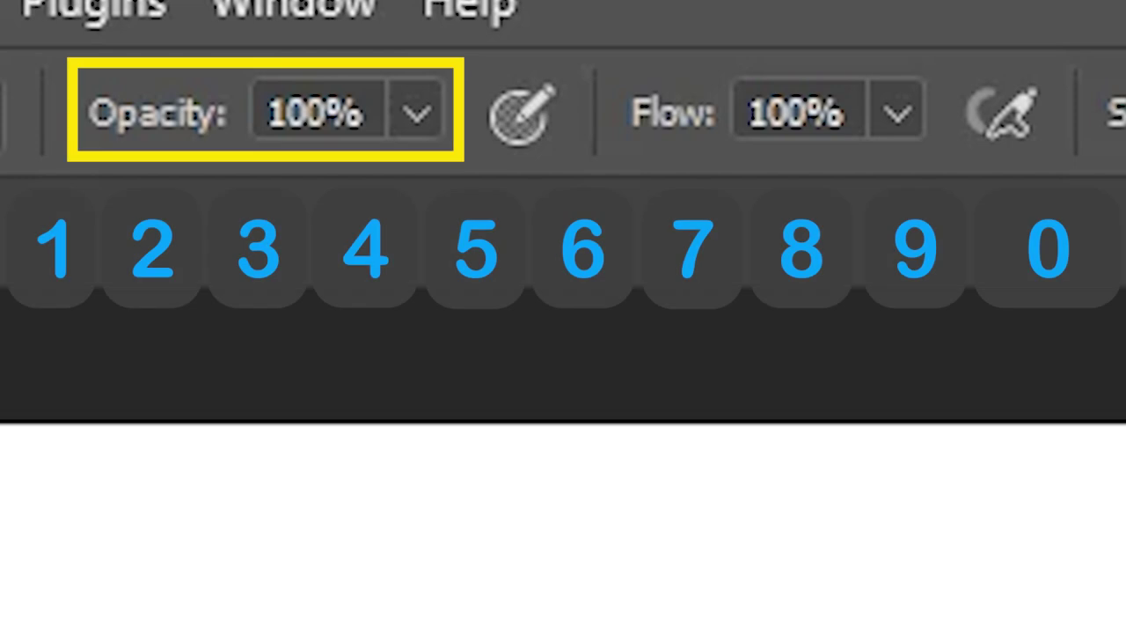
key("1")
key("4")
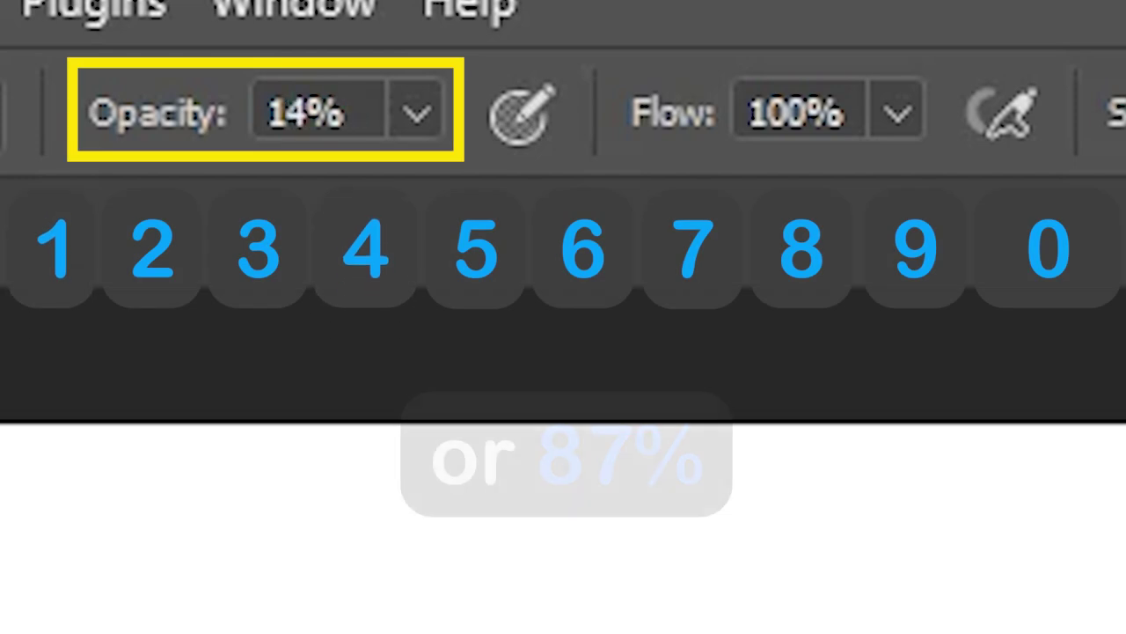
Set brush opacity to 87%, then reset it to 100%.
key("8")
key("7")
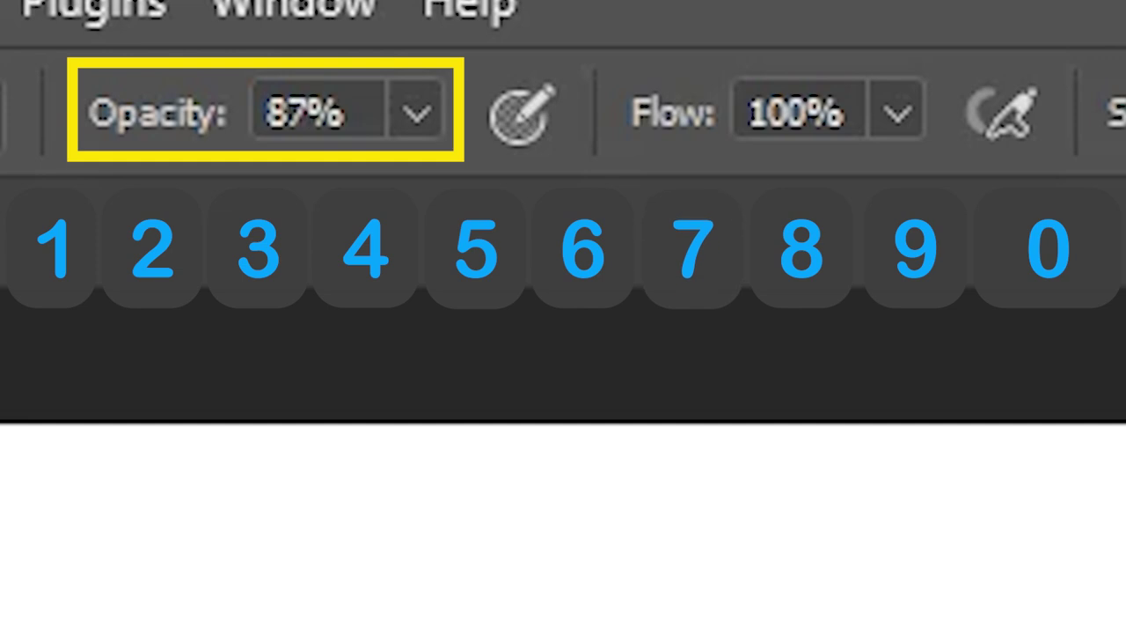
key("0")
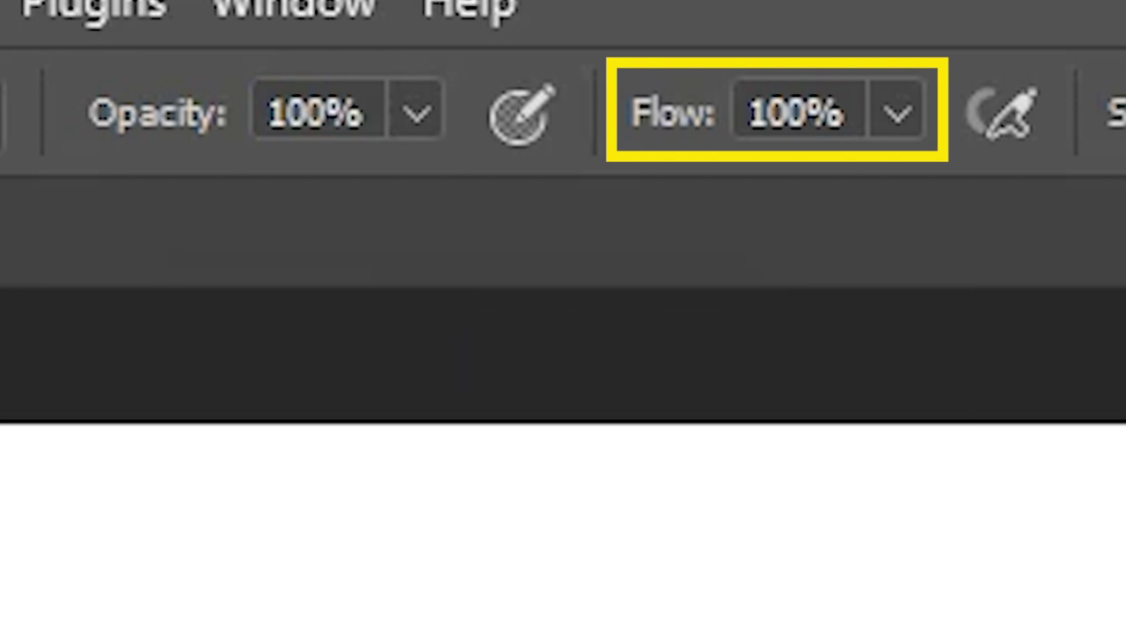
Step brush flow from 10% up to 100% with Shift plus the number keys.
key("shift+1")
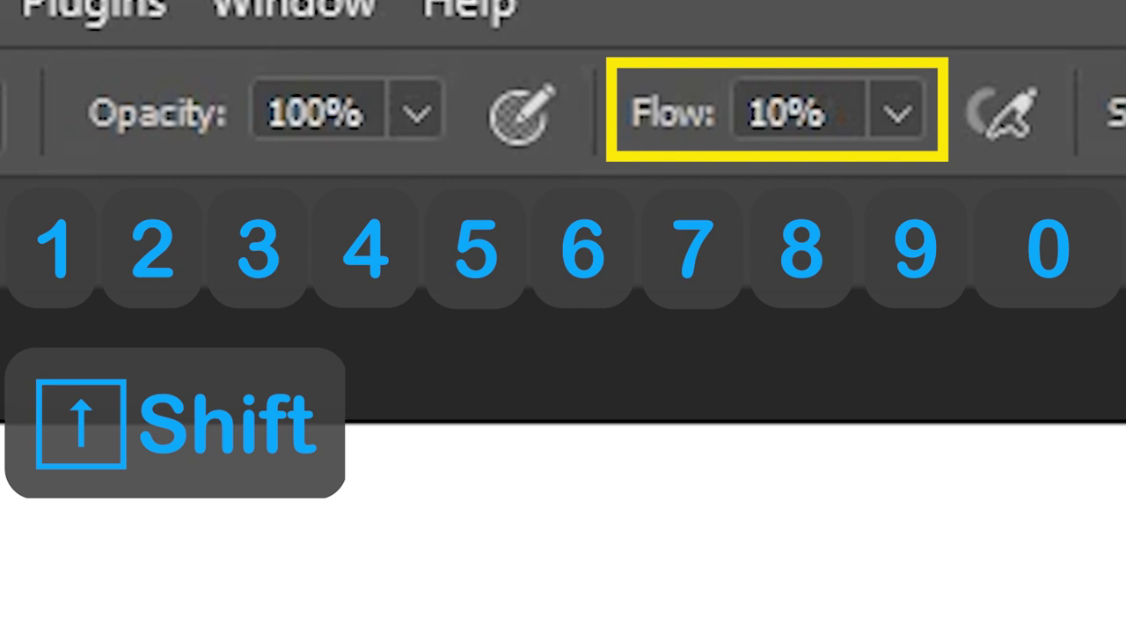
key("shift+2")
key("shift+3")
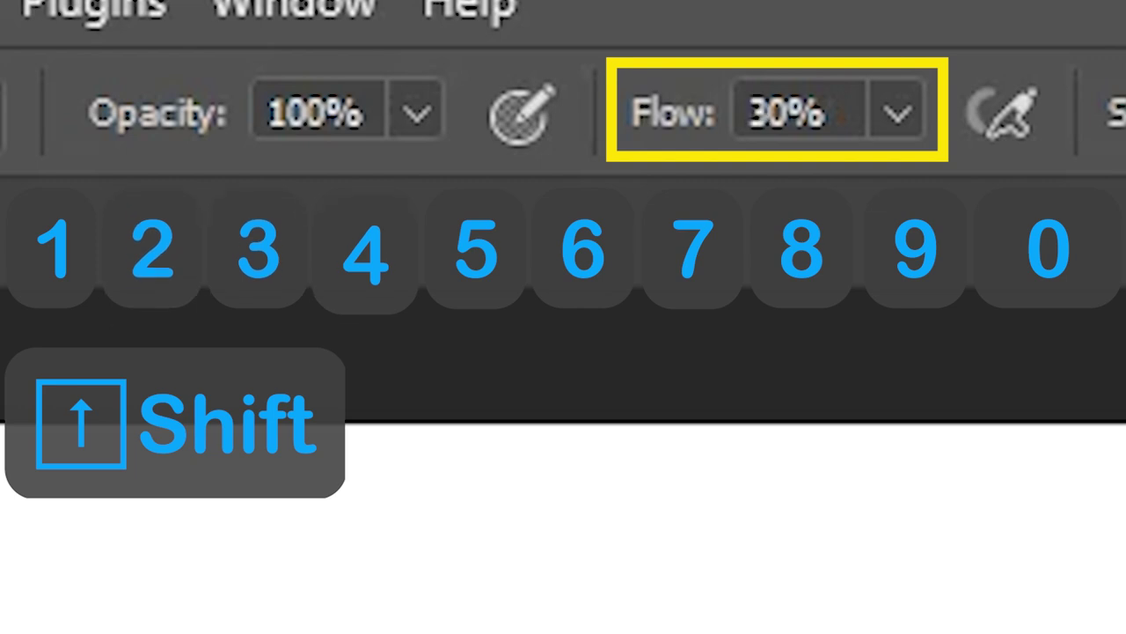
key("shift+4")
key("shift+5")
key("shift+6")
key("shift+7")
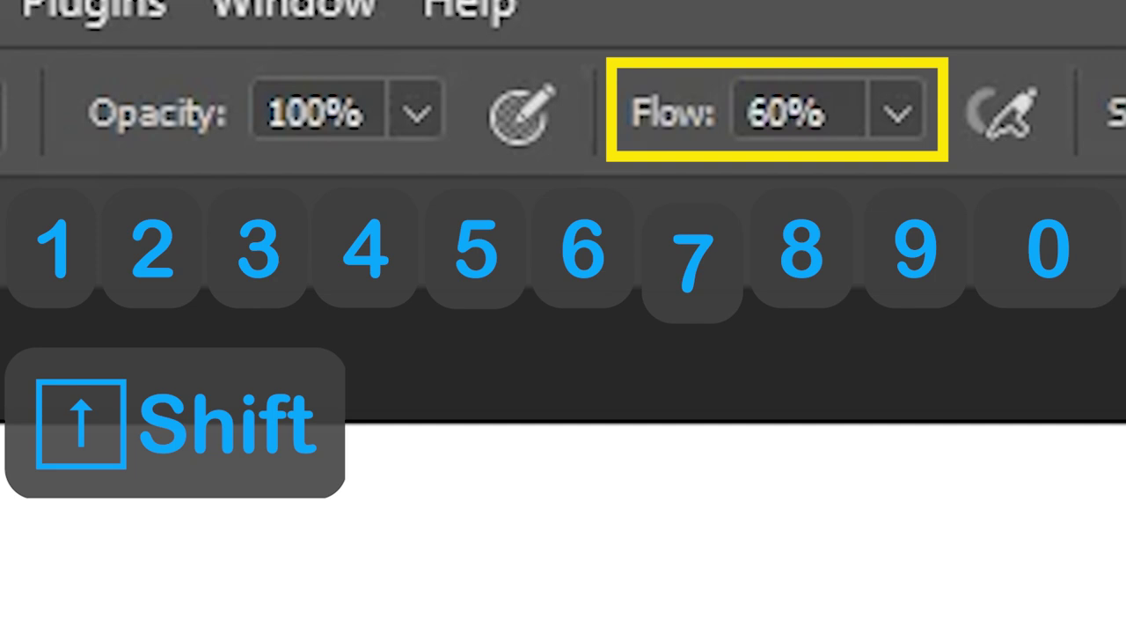
key("shift+8")
key("shift+9")
key("shift+0")
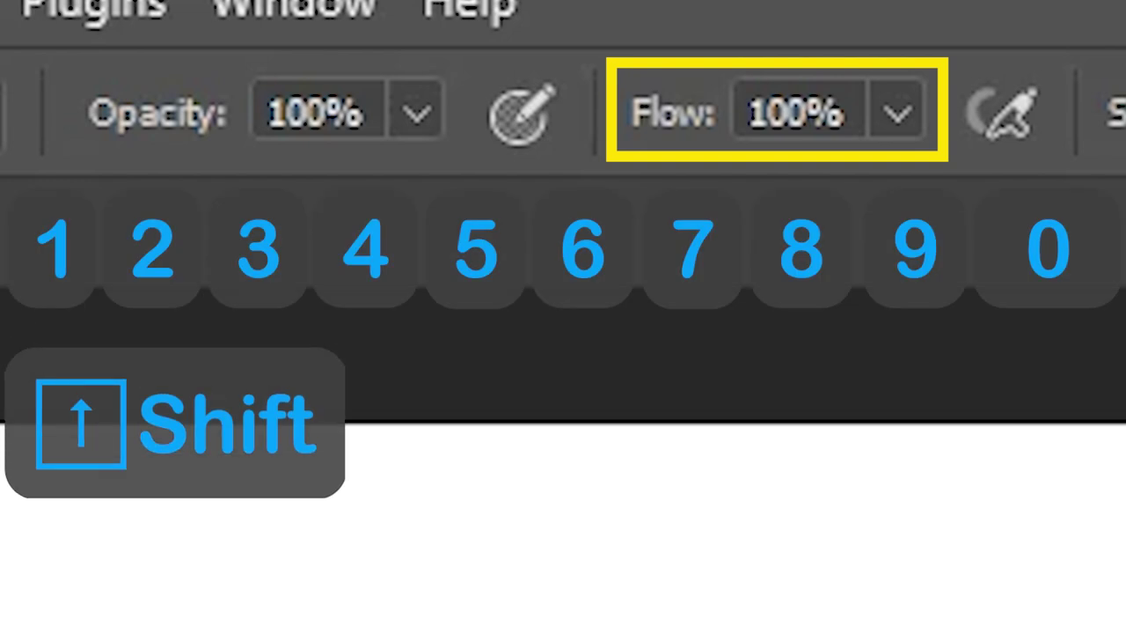
Set brush flow to 94%, then 16%, and finally back to 100%.
key("shift+9")
key("shift+4")
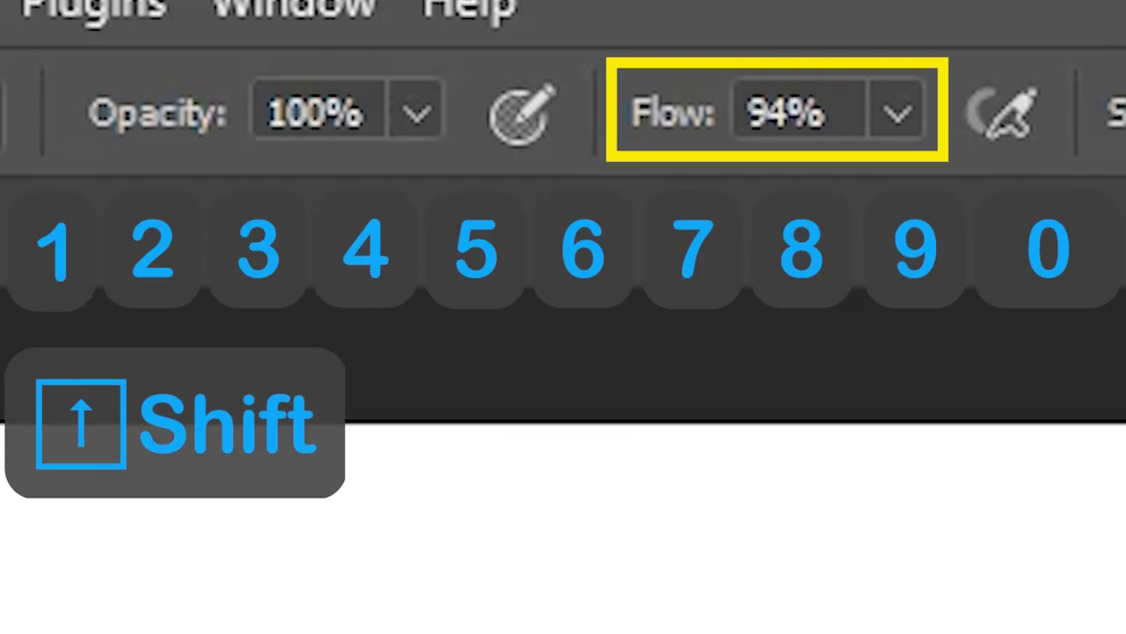
key("shift+1")
key("shift+6")
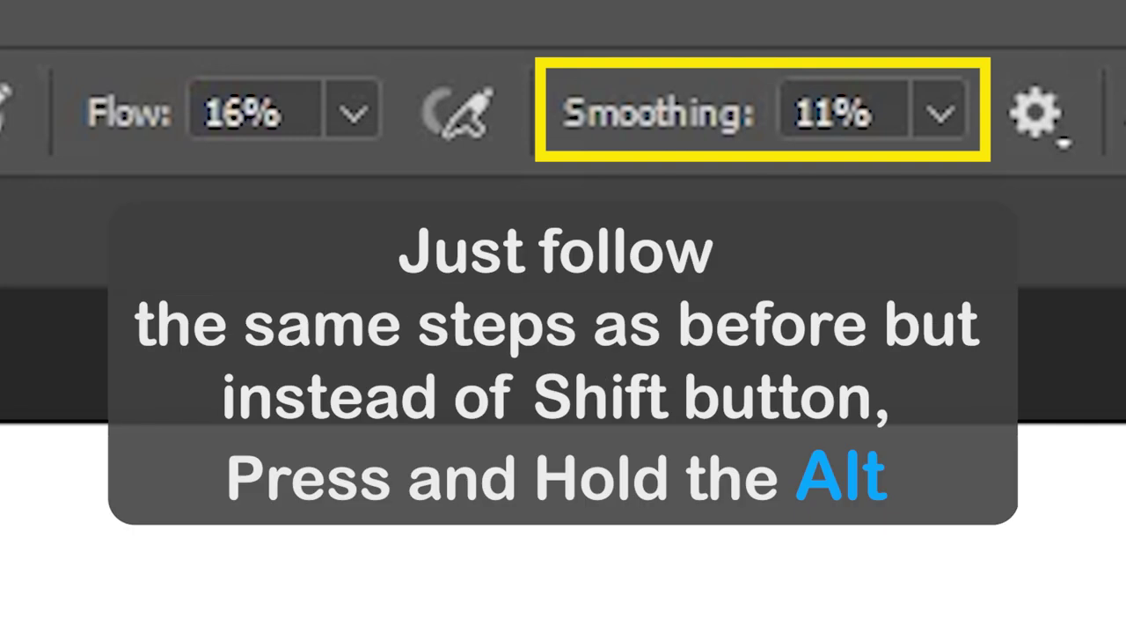
key("shift+0")
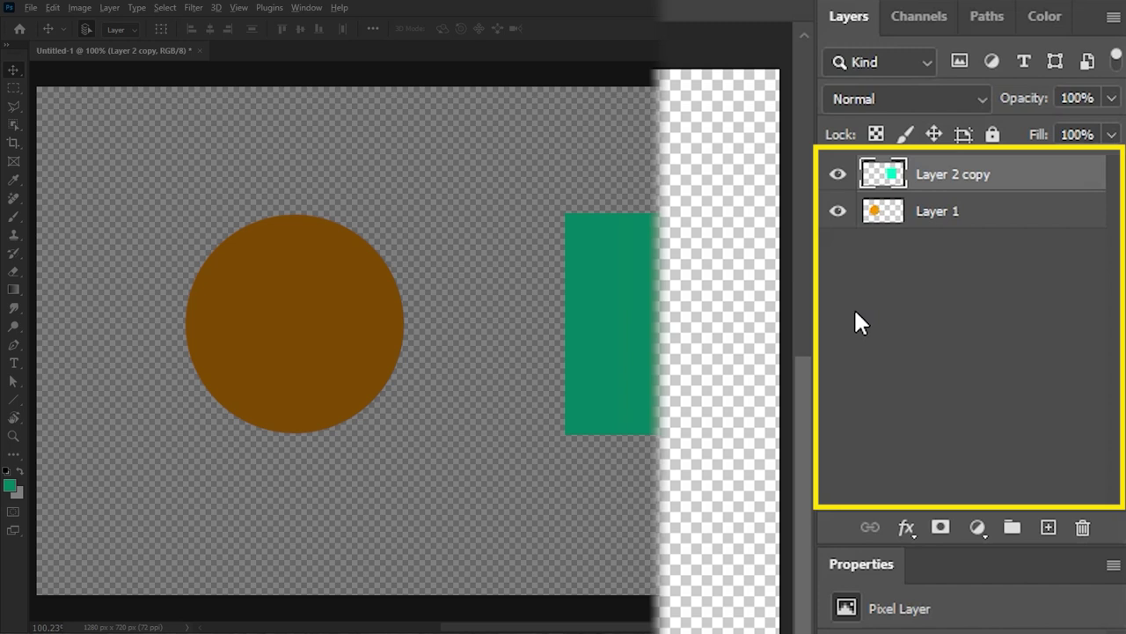
Stamp all visible layers into a new merged Layer 2 with Ctrl+Alt+Shift+E.
key("ctrl+alt+shift+e")
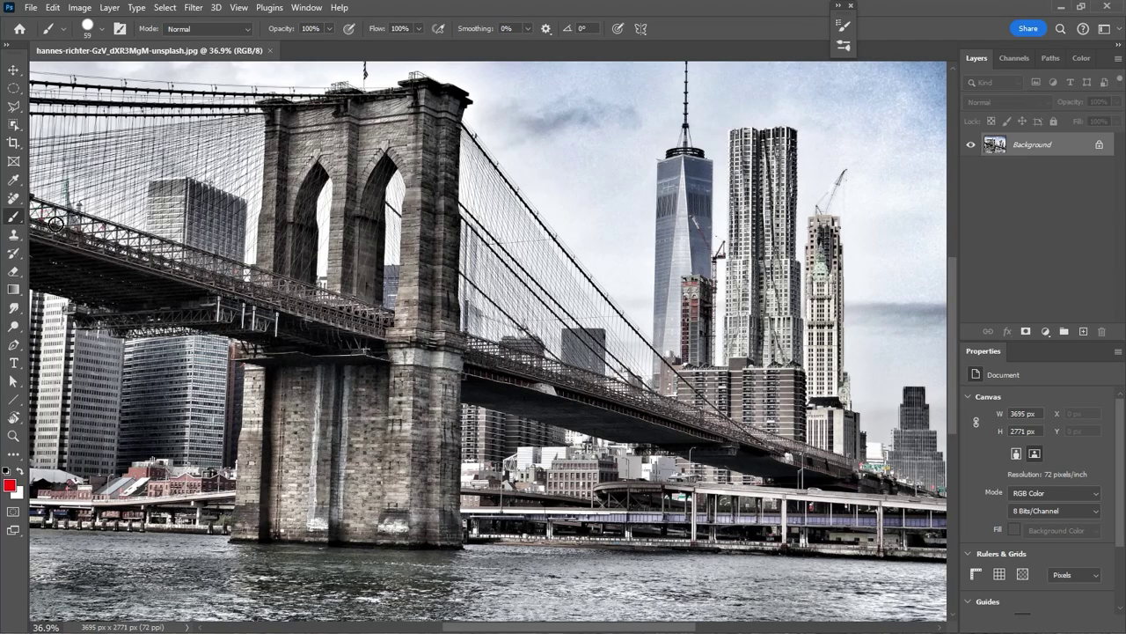
Replace a freehand stroke with three straight red lines: deck top, left end, and beneath.
left_click_drag(801, 459, 352, 315)
key("ctrl+z")
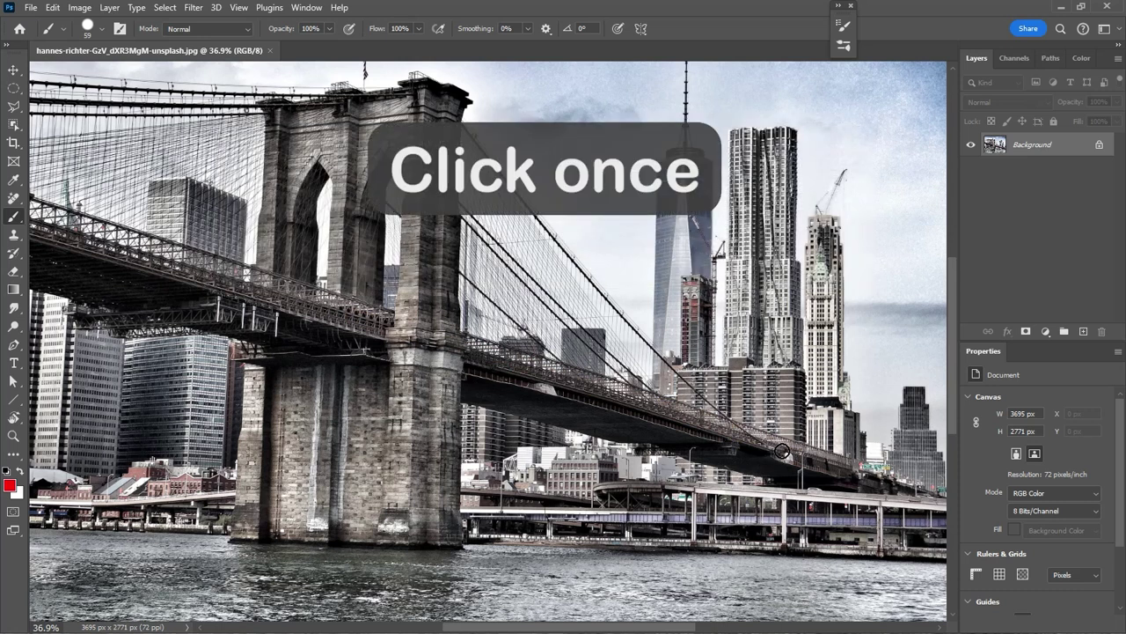
left_click(772, 441)
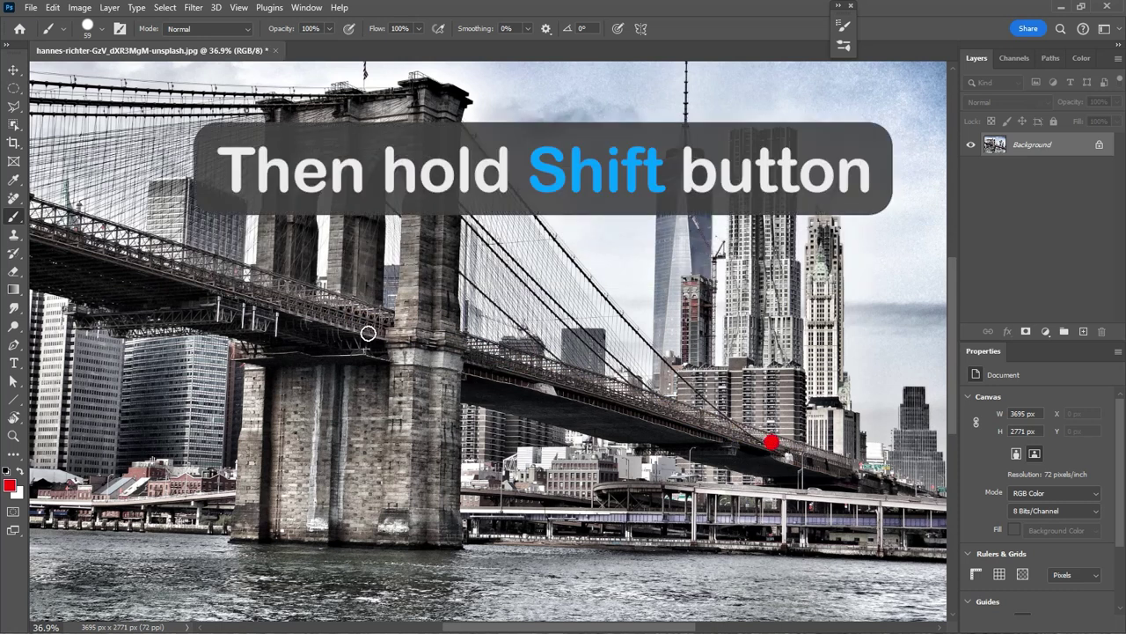
left_click(45, 217, "shift")
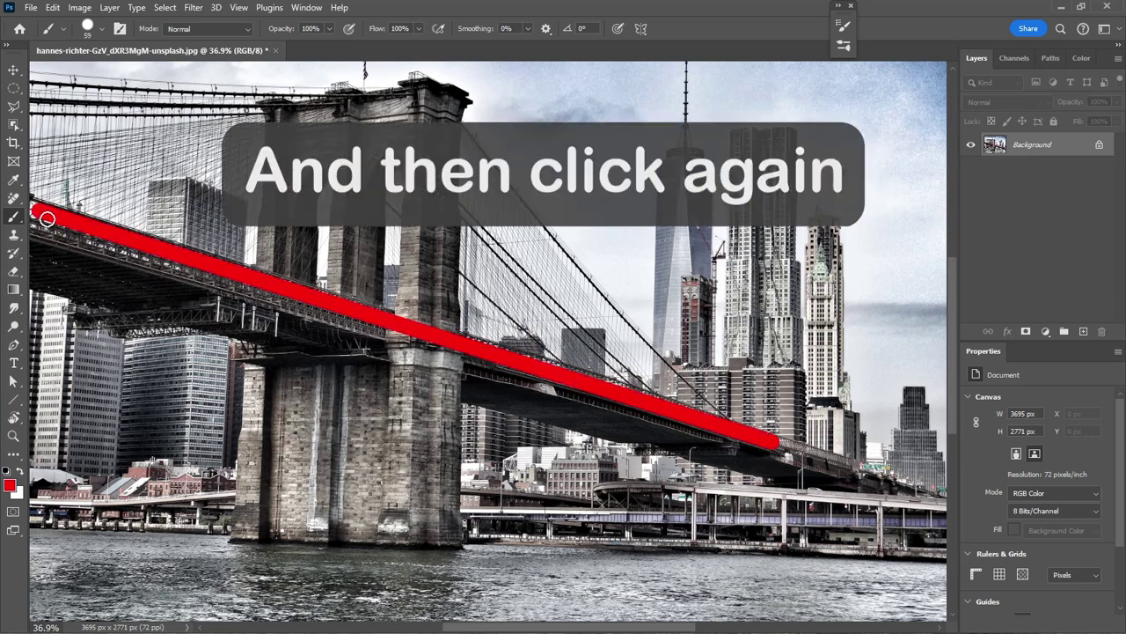
left_click(44, 287, "shift")
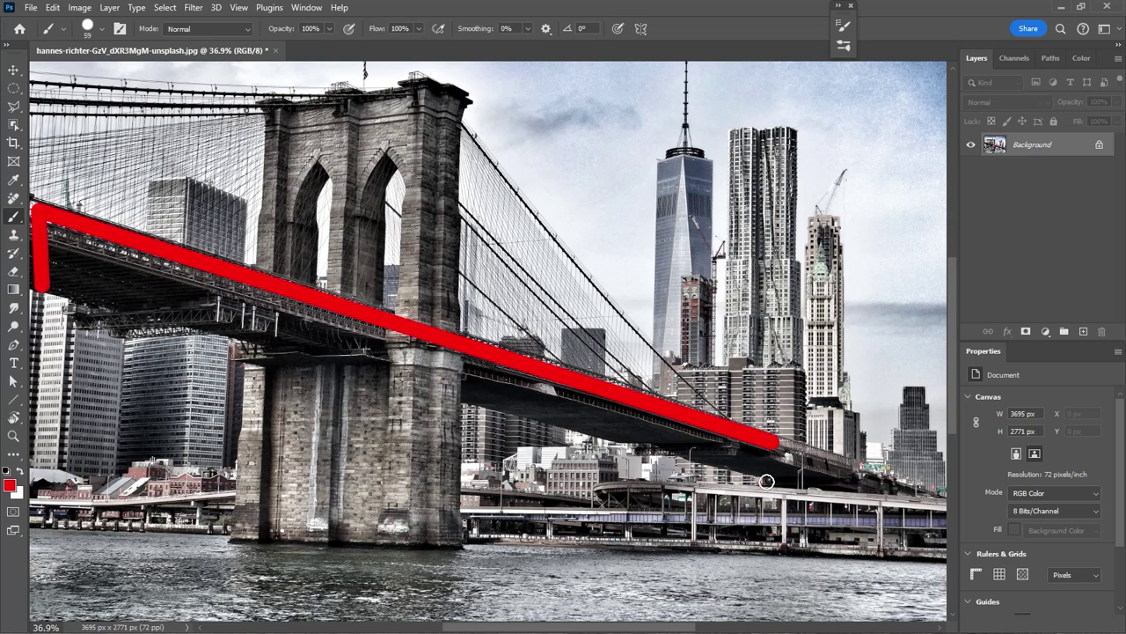
left_click(782, 479, "shift")
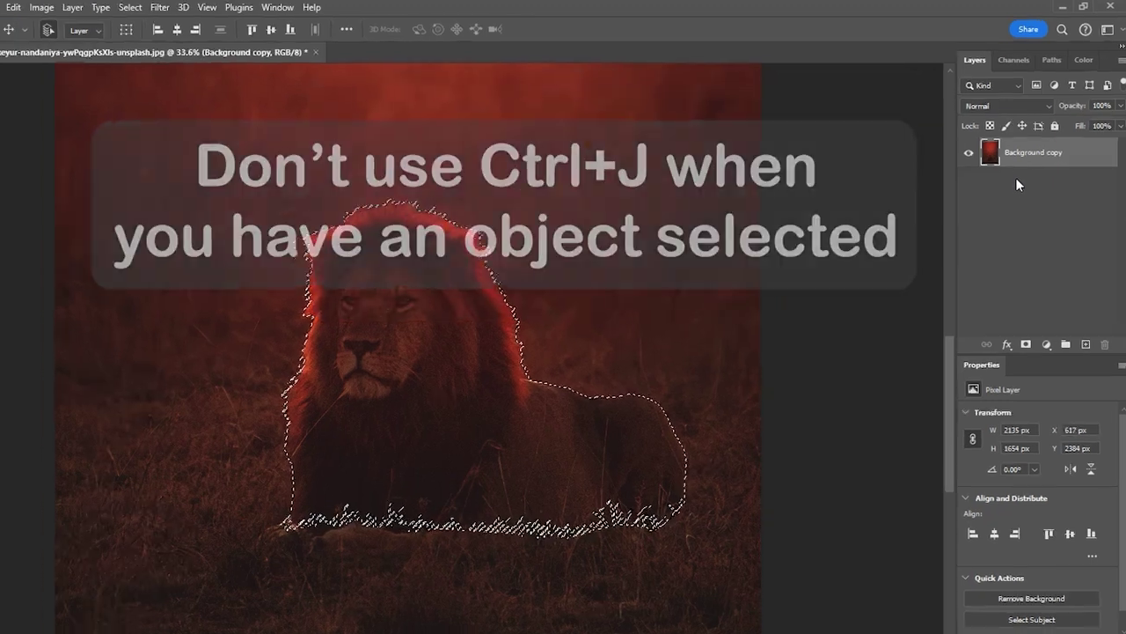
Duplicate Background copy as Background copy 2, mask it to the lion, and hide Background copy.
key("ctrl+j")
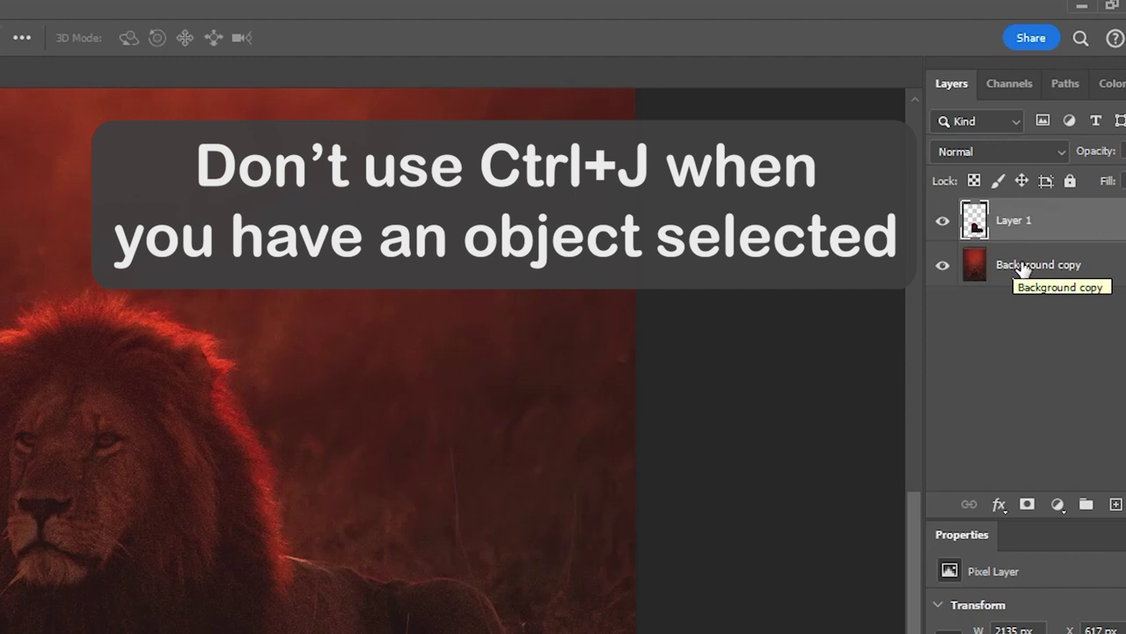
key("ctrl+z")
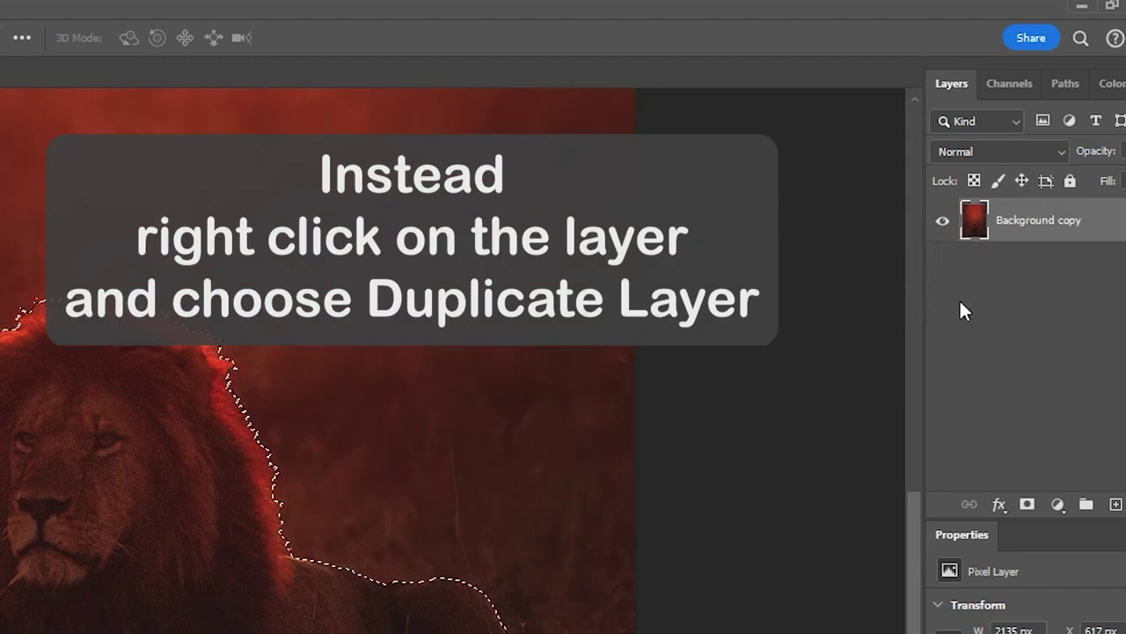
right_click(1017, 236)
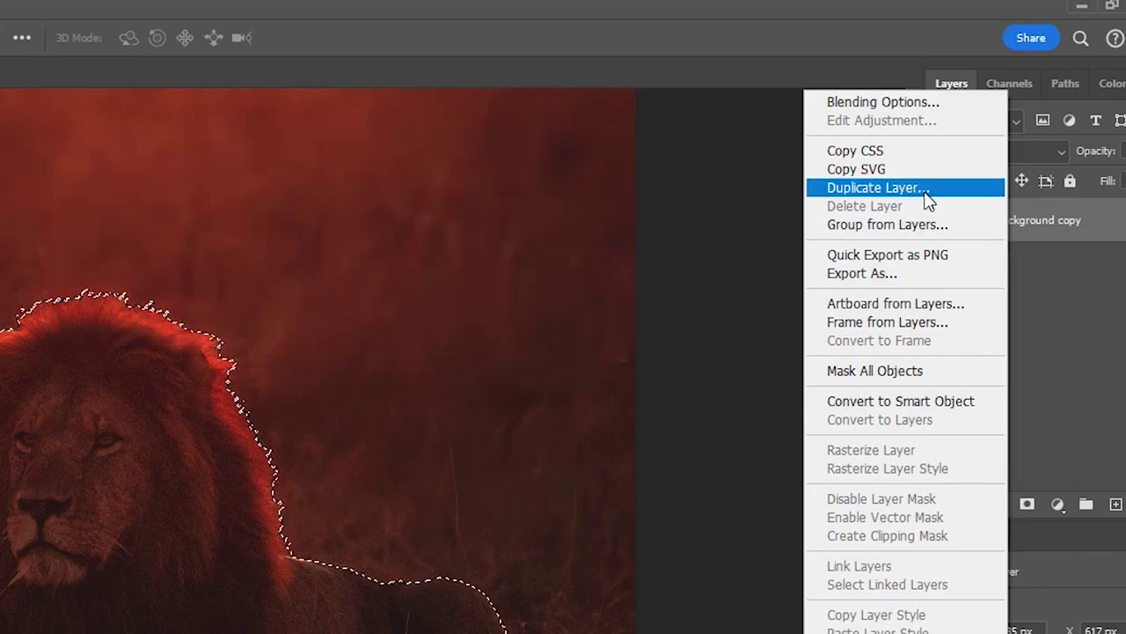
left_click(925, 194)
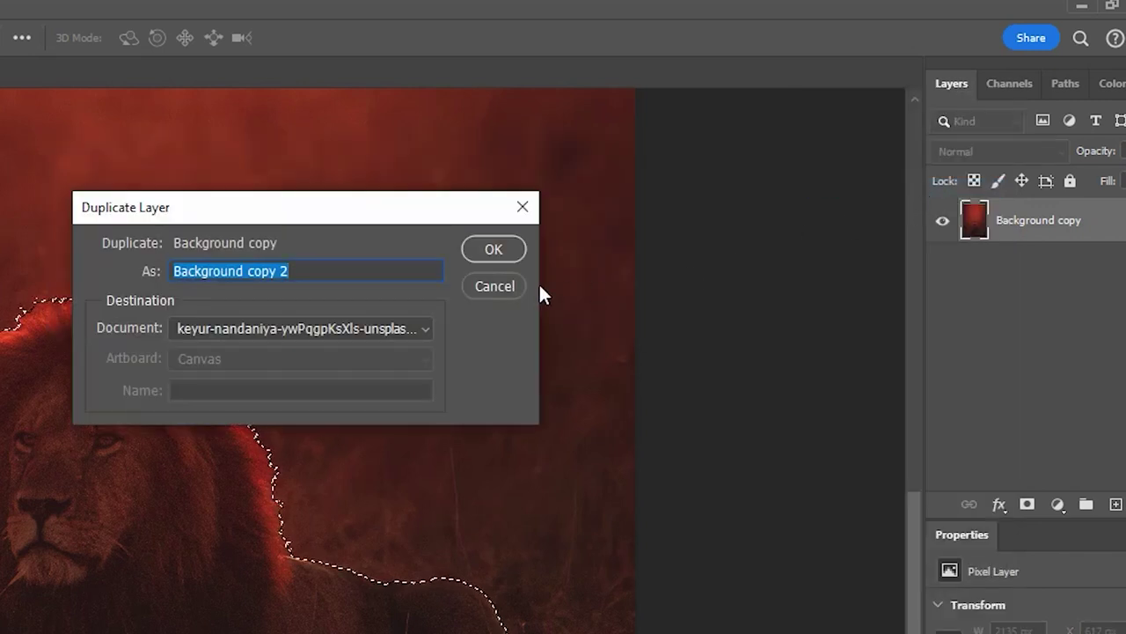
left_click(493, 249)
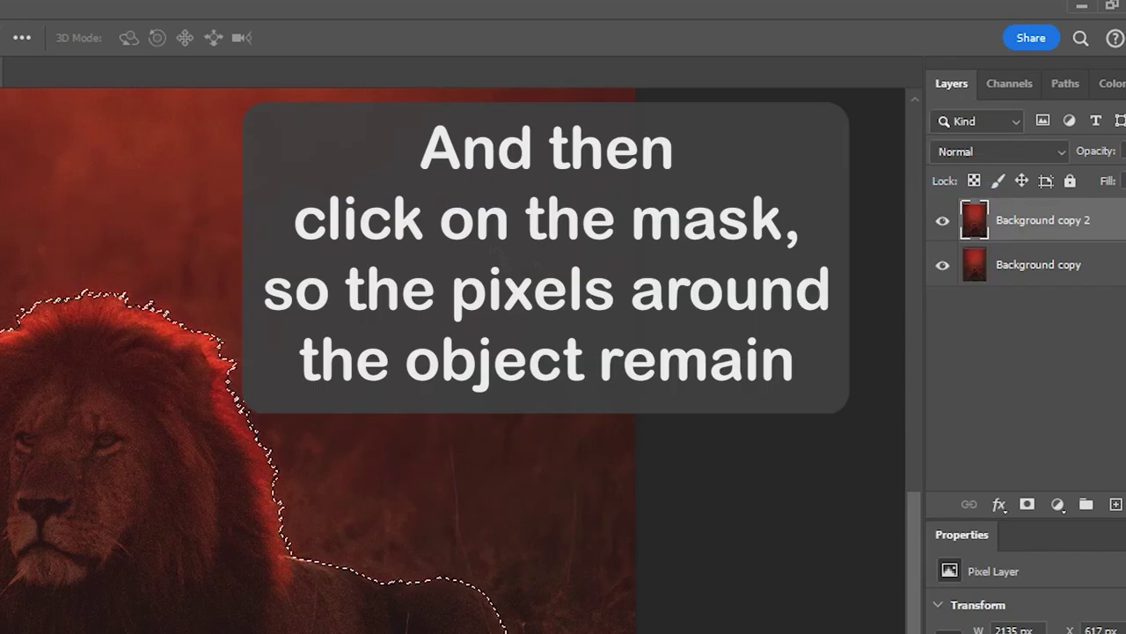
left_click(1028, 507)
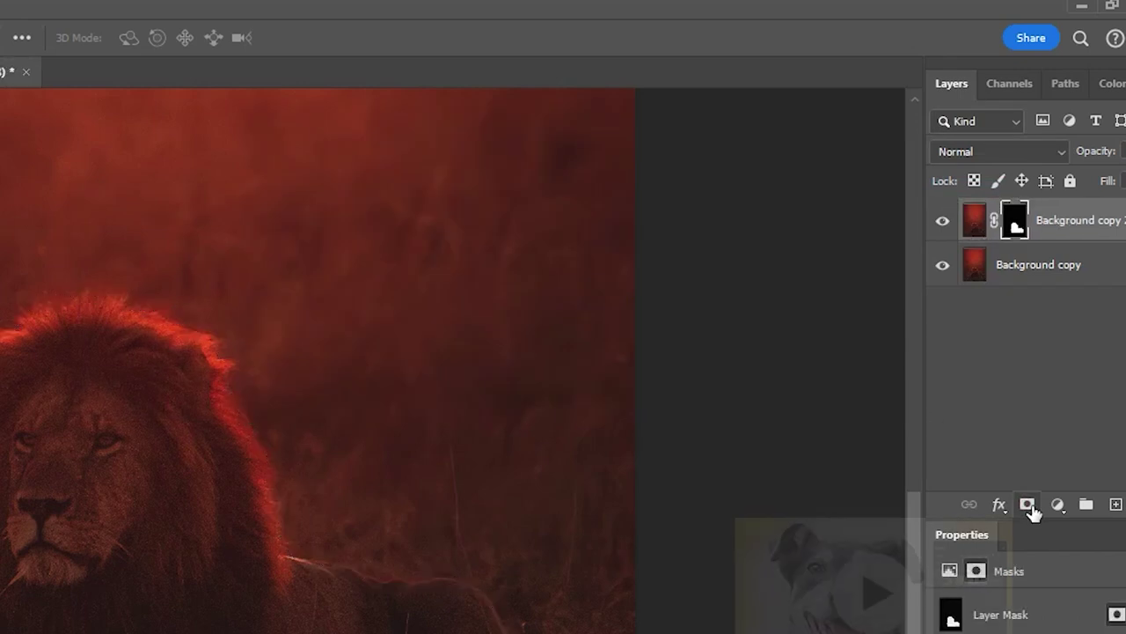
left_click(953, 274)
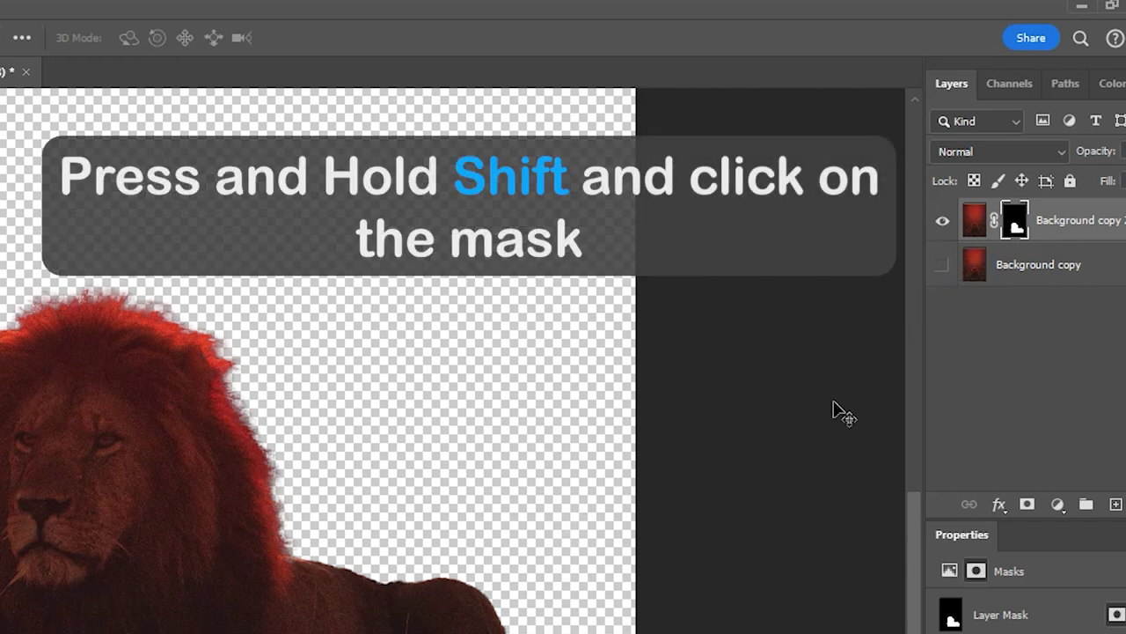
left_click(1016, 227, "shift")
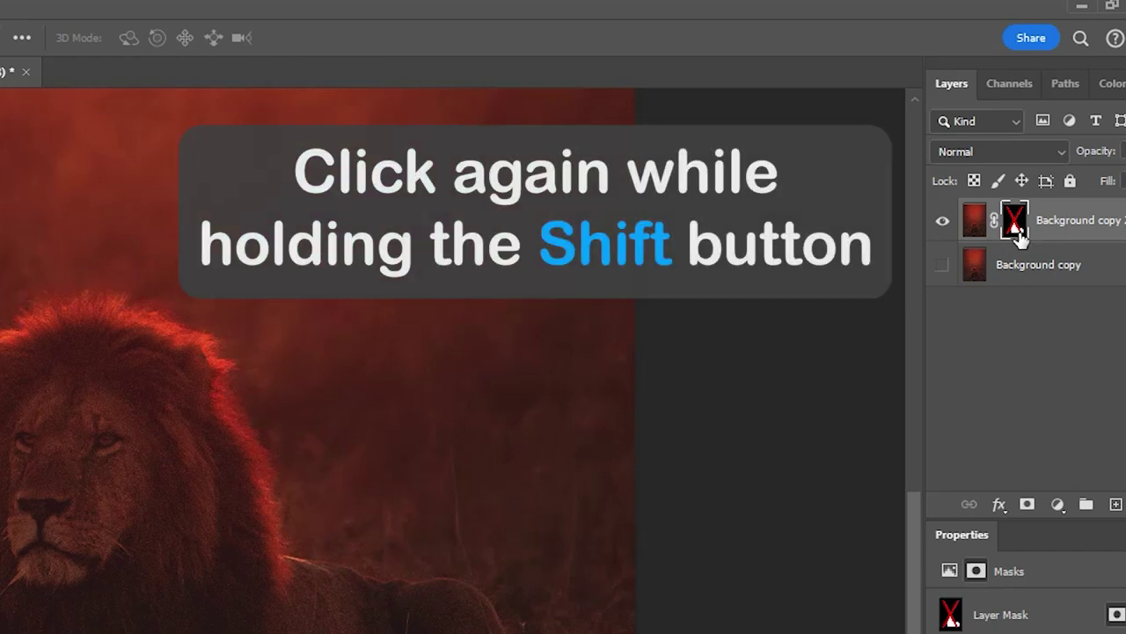
left_click(1017, 227, "shift")
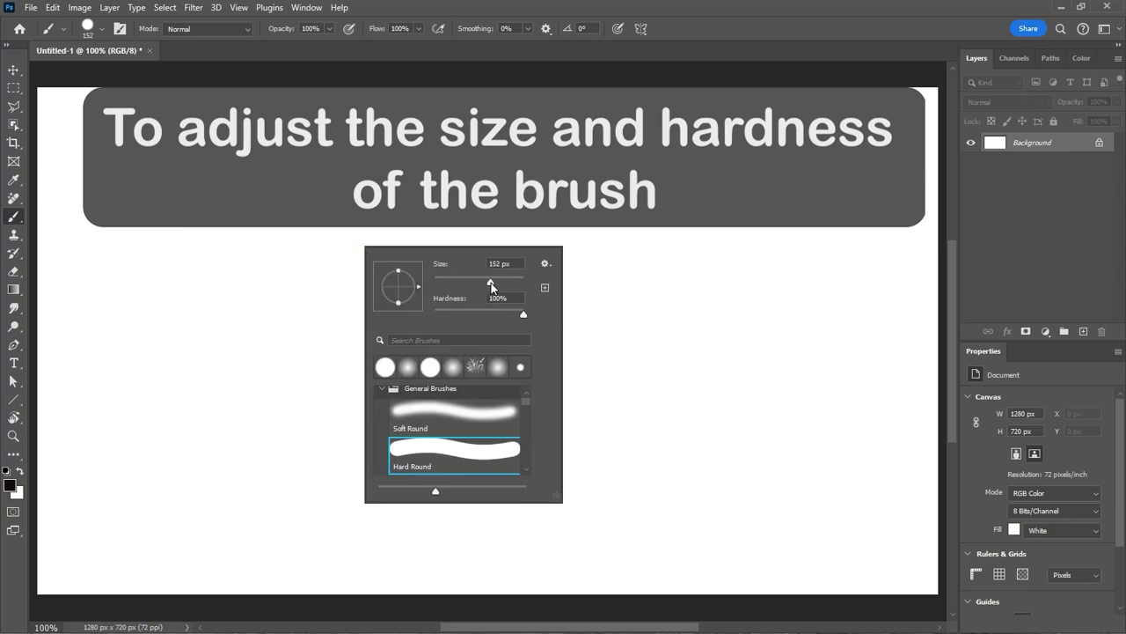
Paint a hard black stroke, lower brush hardness, then paint a soft-edged stroke below it.
left_click_drag(333, 278, 565, 277)
right_click(385, 332)
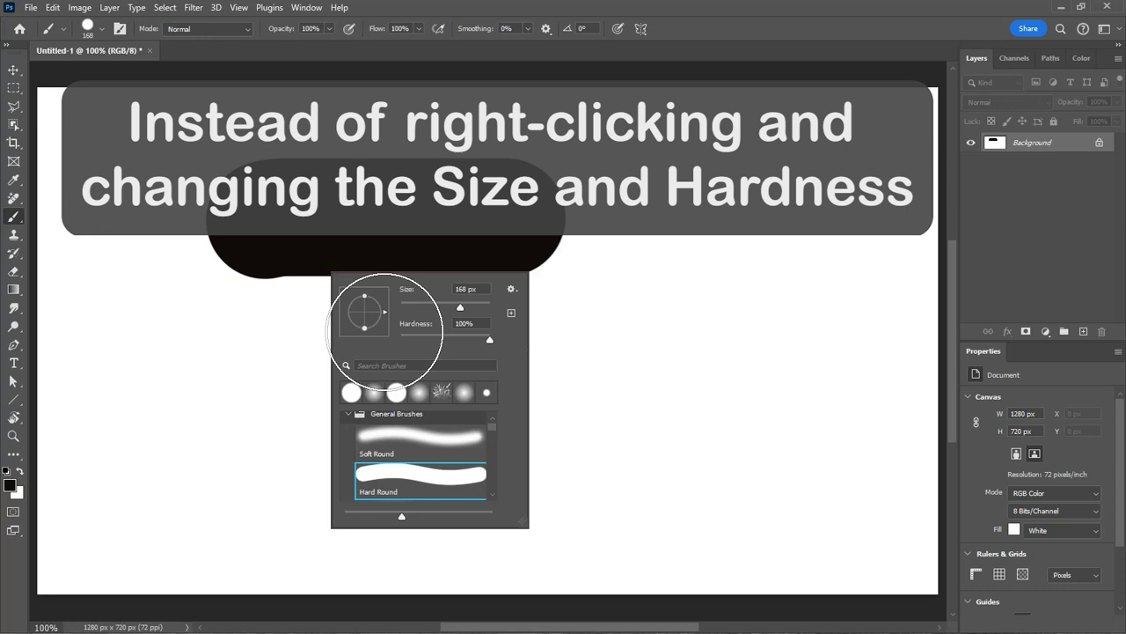
left_click(440, 338)
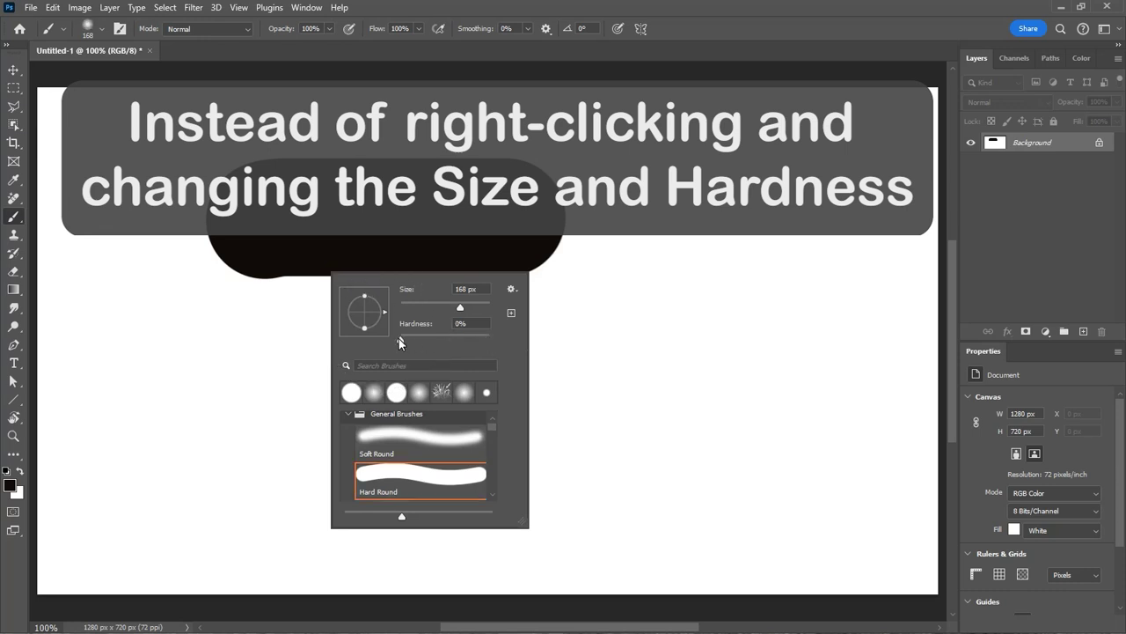
left_click_drag(252, 352, 538, 368)
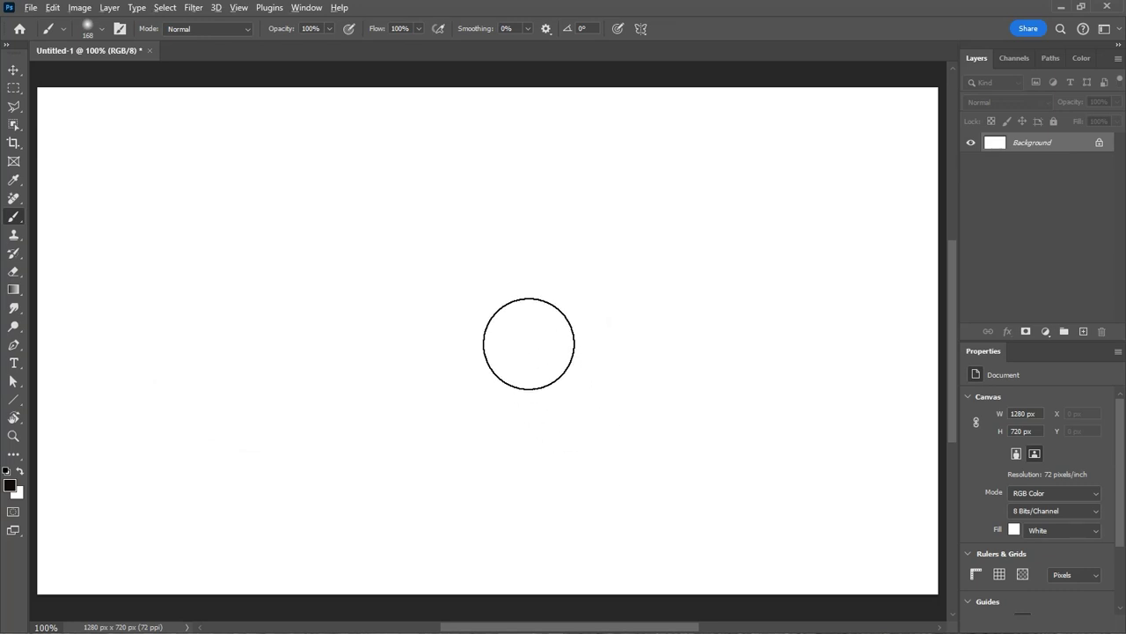
Alt-right-drag on the canvas to shrink the brush diameter from 114 px and adjust hardness.
key("alt")
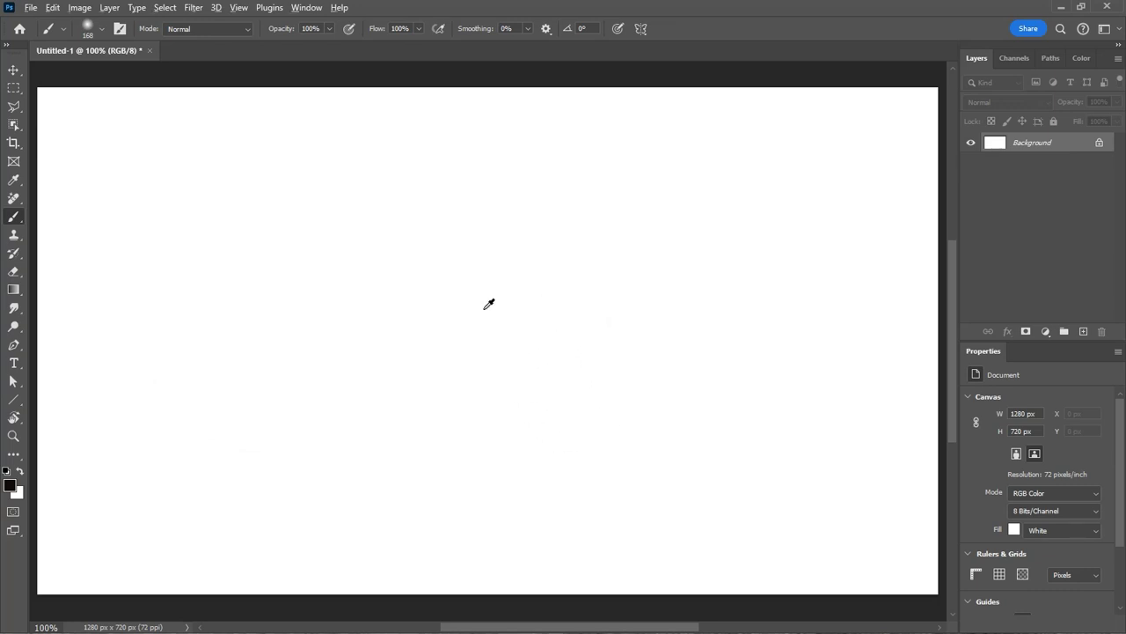
right_click(482, 297, "alt")
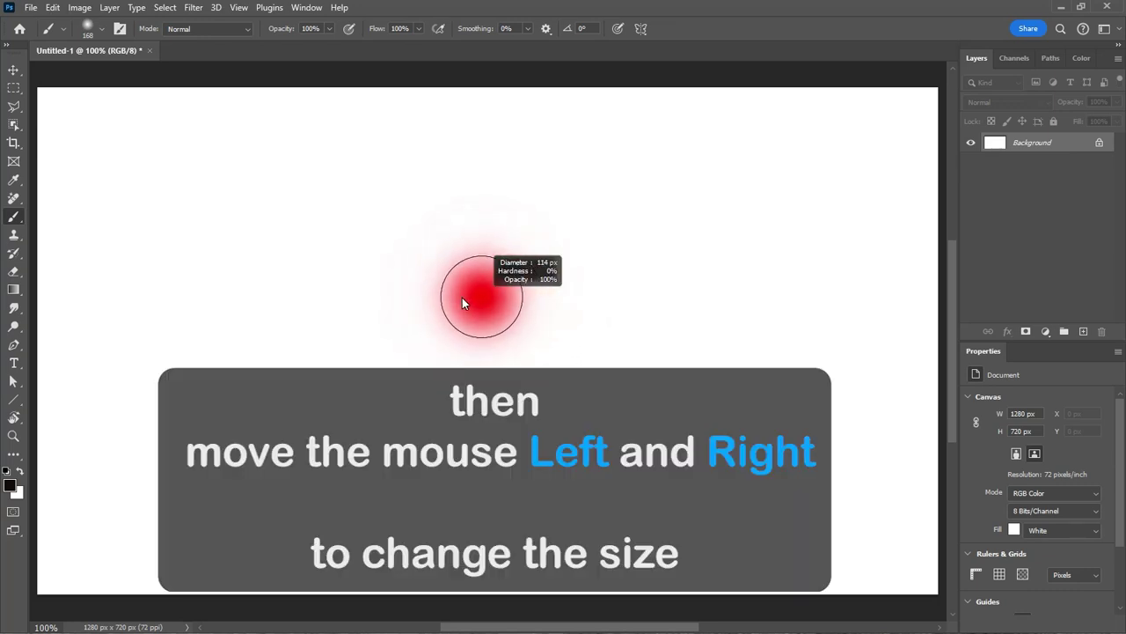
mouse_move(462, 297)
left_mouse_down()
mouse_move(443, 301)
mouse_move(510, 301)
left_mouse_up()
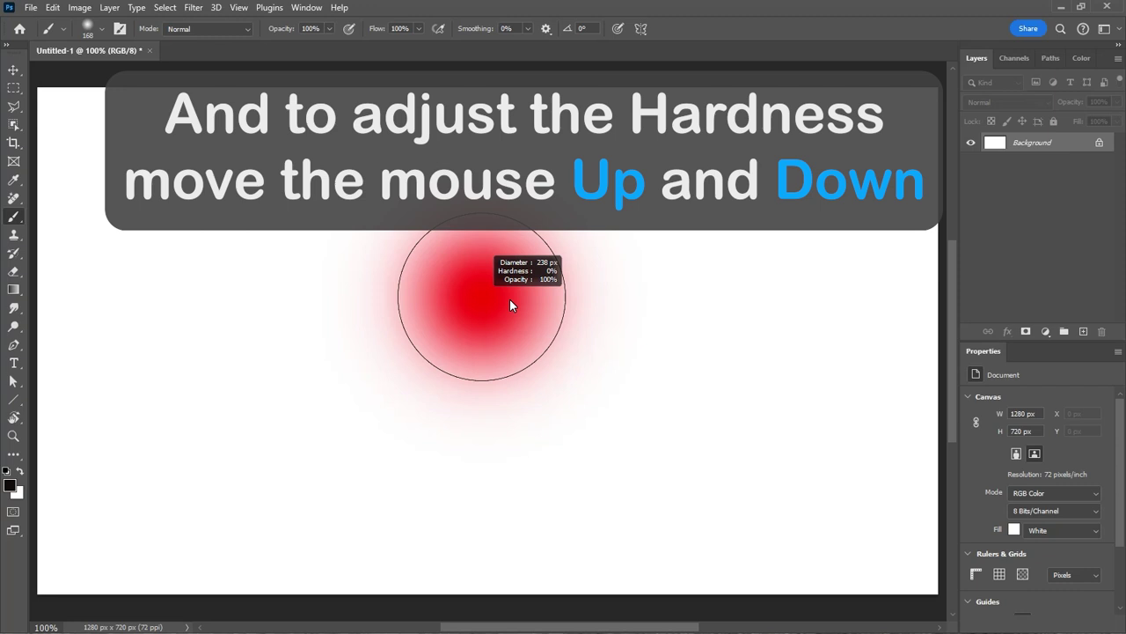
left_click_drag(509, 298, 506, 614)
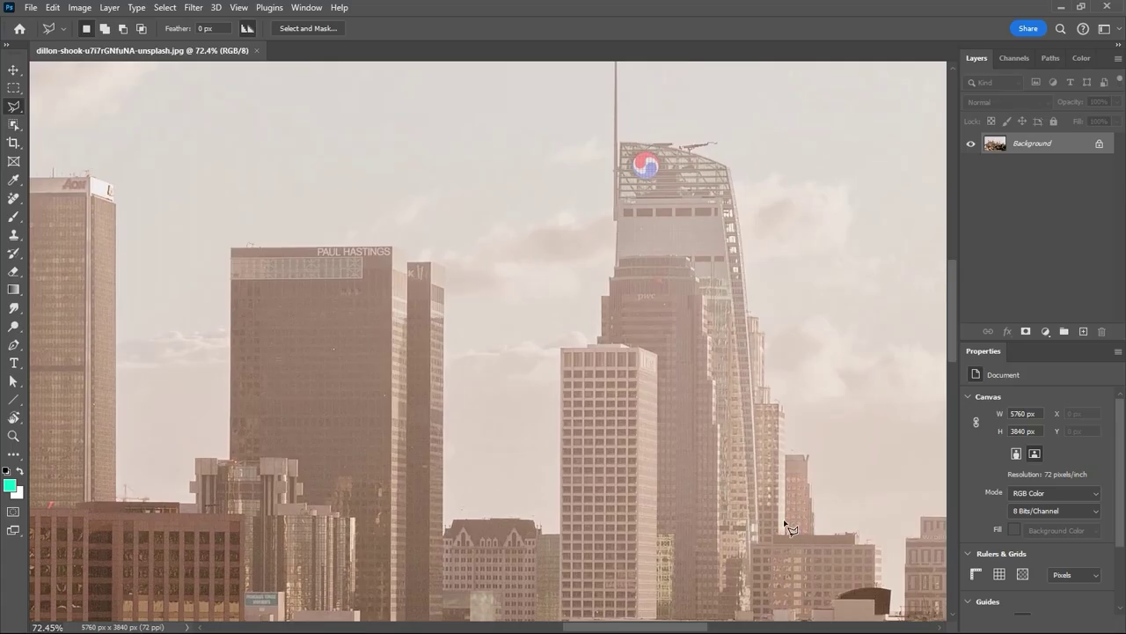
Trace a polygonal lasso outline up the tower, then remove the last two points back to the roof corner.
mouse_move(818, 535)
left_mouse_down()
mouse_move(810, 455)
mouse_move(771, 397)
mouse_move(746, 244)
mouse_move(633, 30)
mouse_move(609, 539)
mouse_move(714, 531)
mouse_move(711, 432)
mouse_move(734, 481)
mouse_move(365, 302)
left_mouse_up()
key("ctrl+plus")
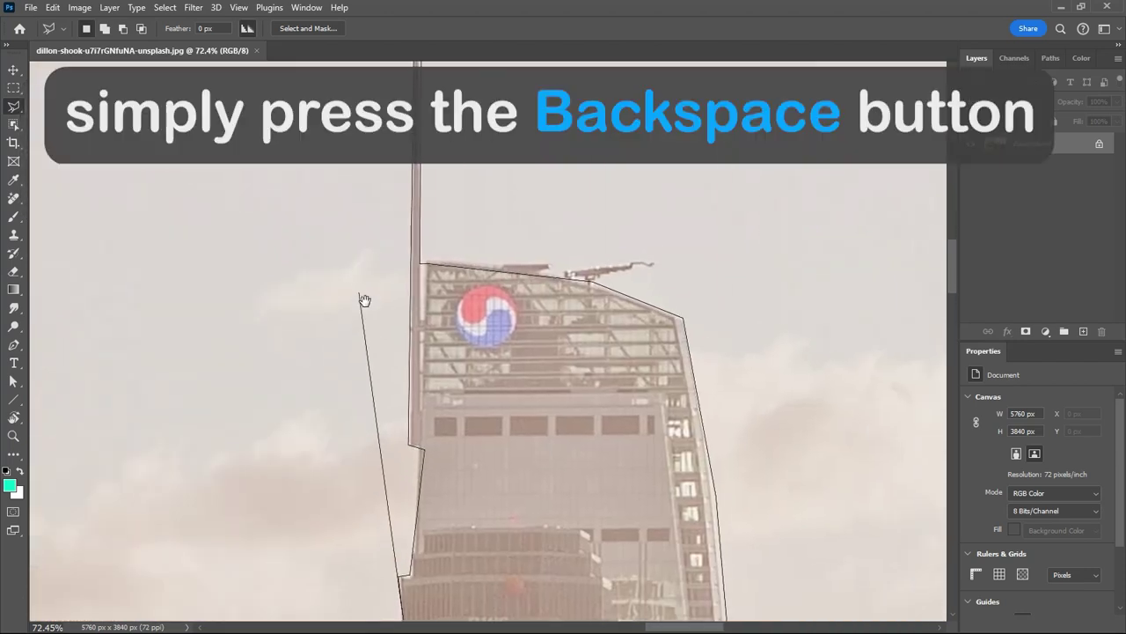
key("BackSpace")
key("BackSpace")
key("BackSpace")
key("BackSpace")
key("BackSpace")
key("BackSpace")
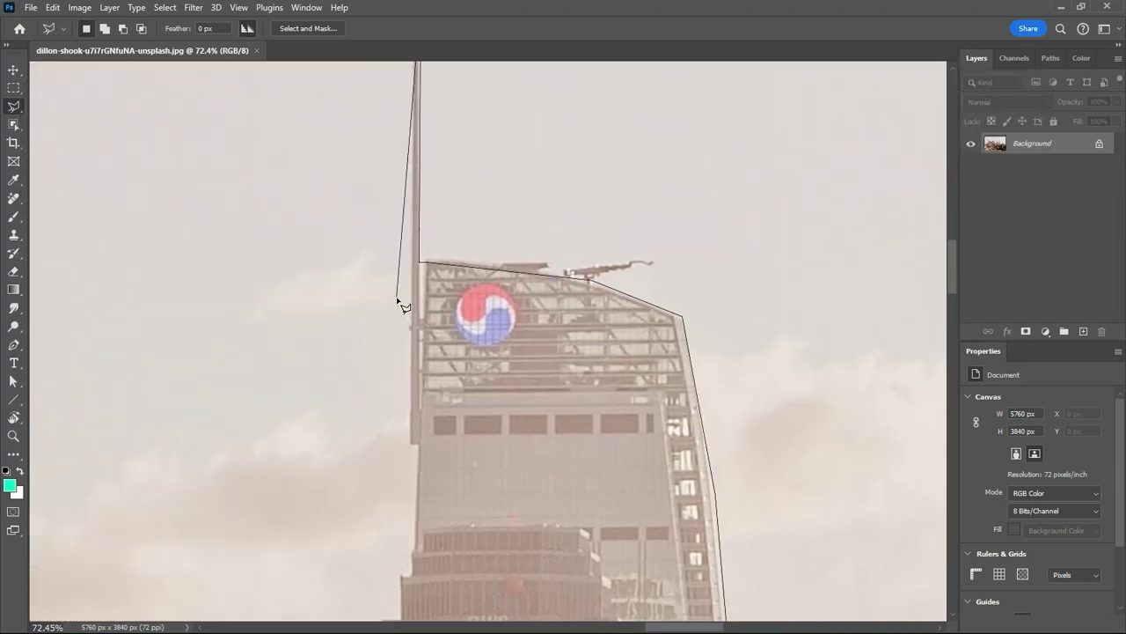
key("BackSpace")
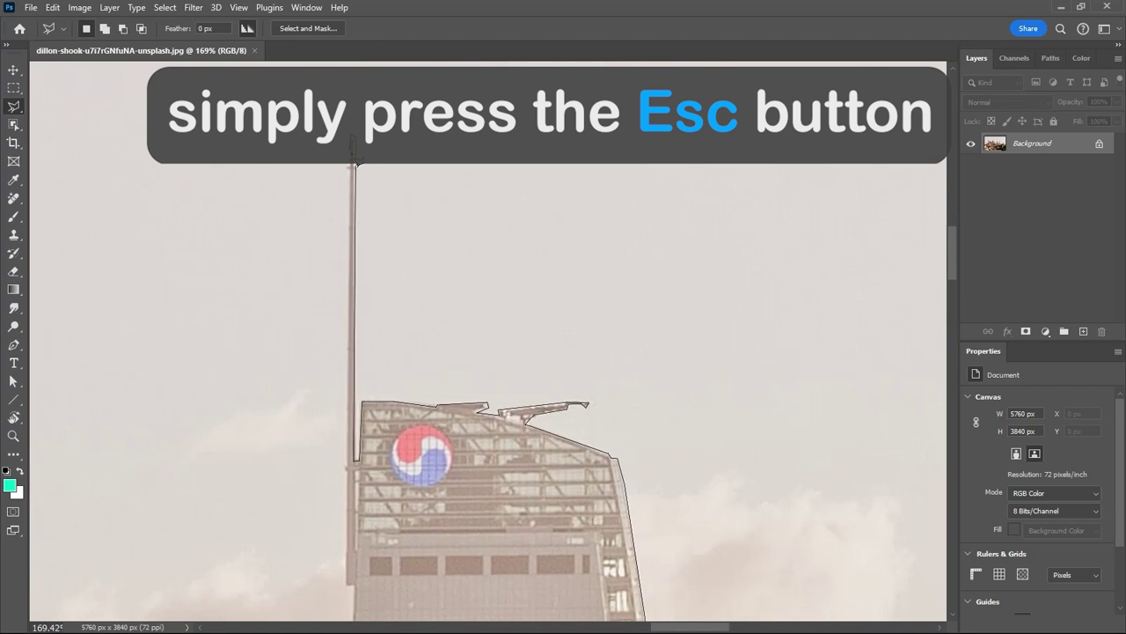
Cancel the unfinished polygonal lasso outline with Esc.
key("Escape")
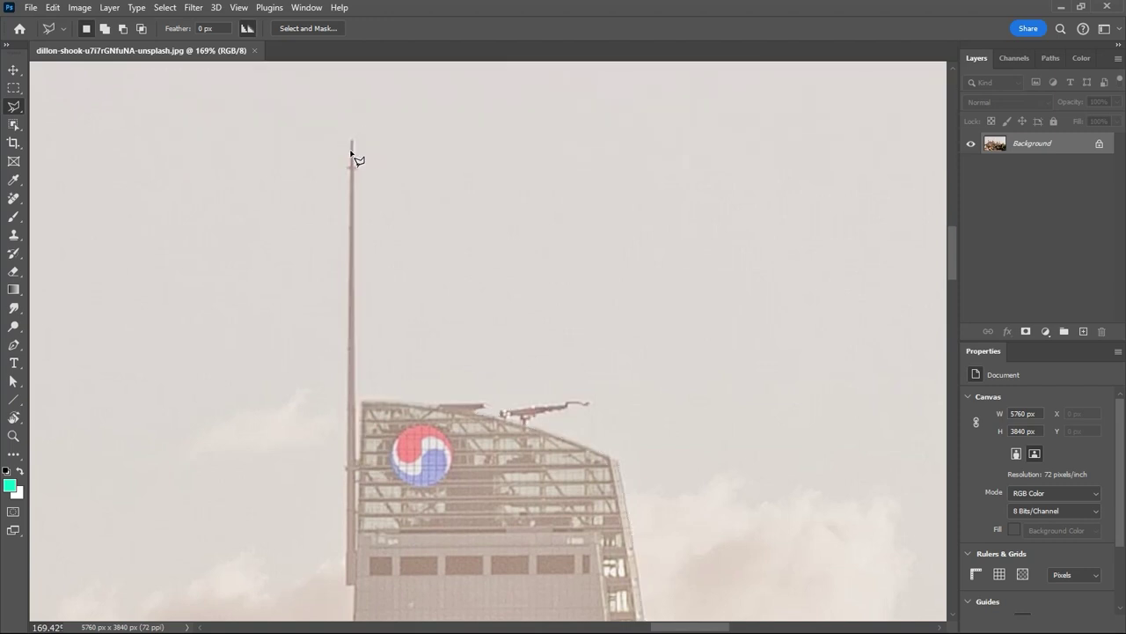